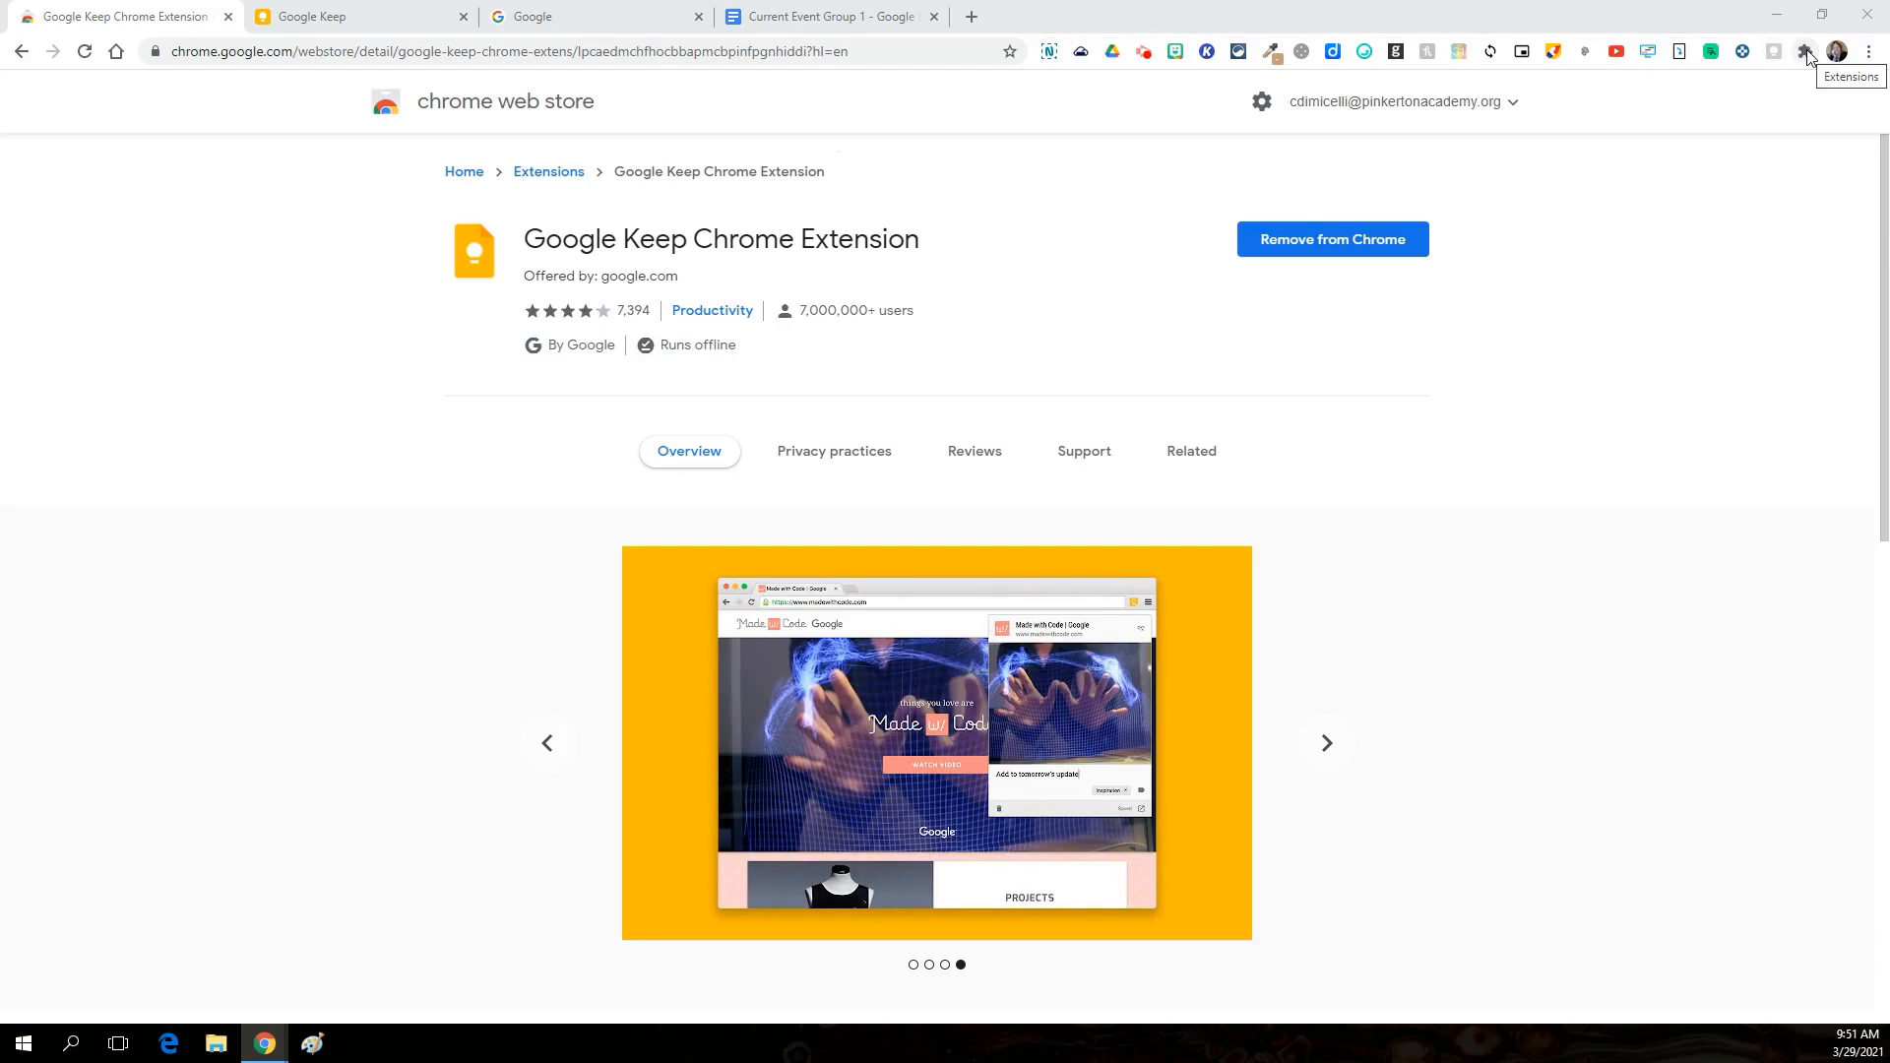
click(1805, 52)
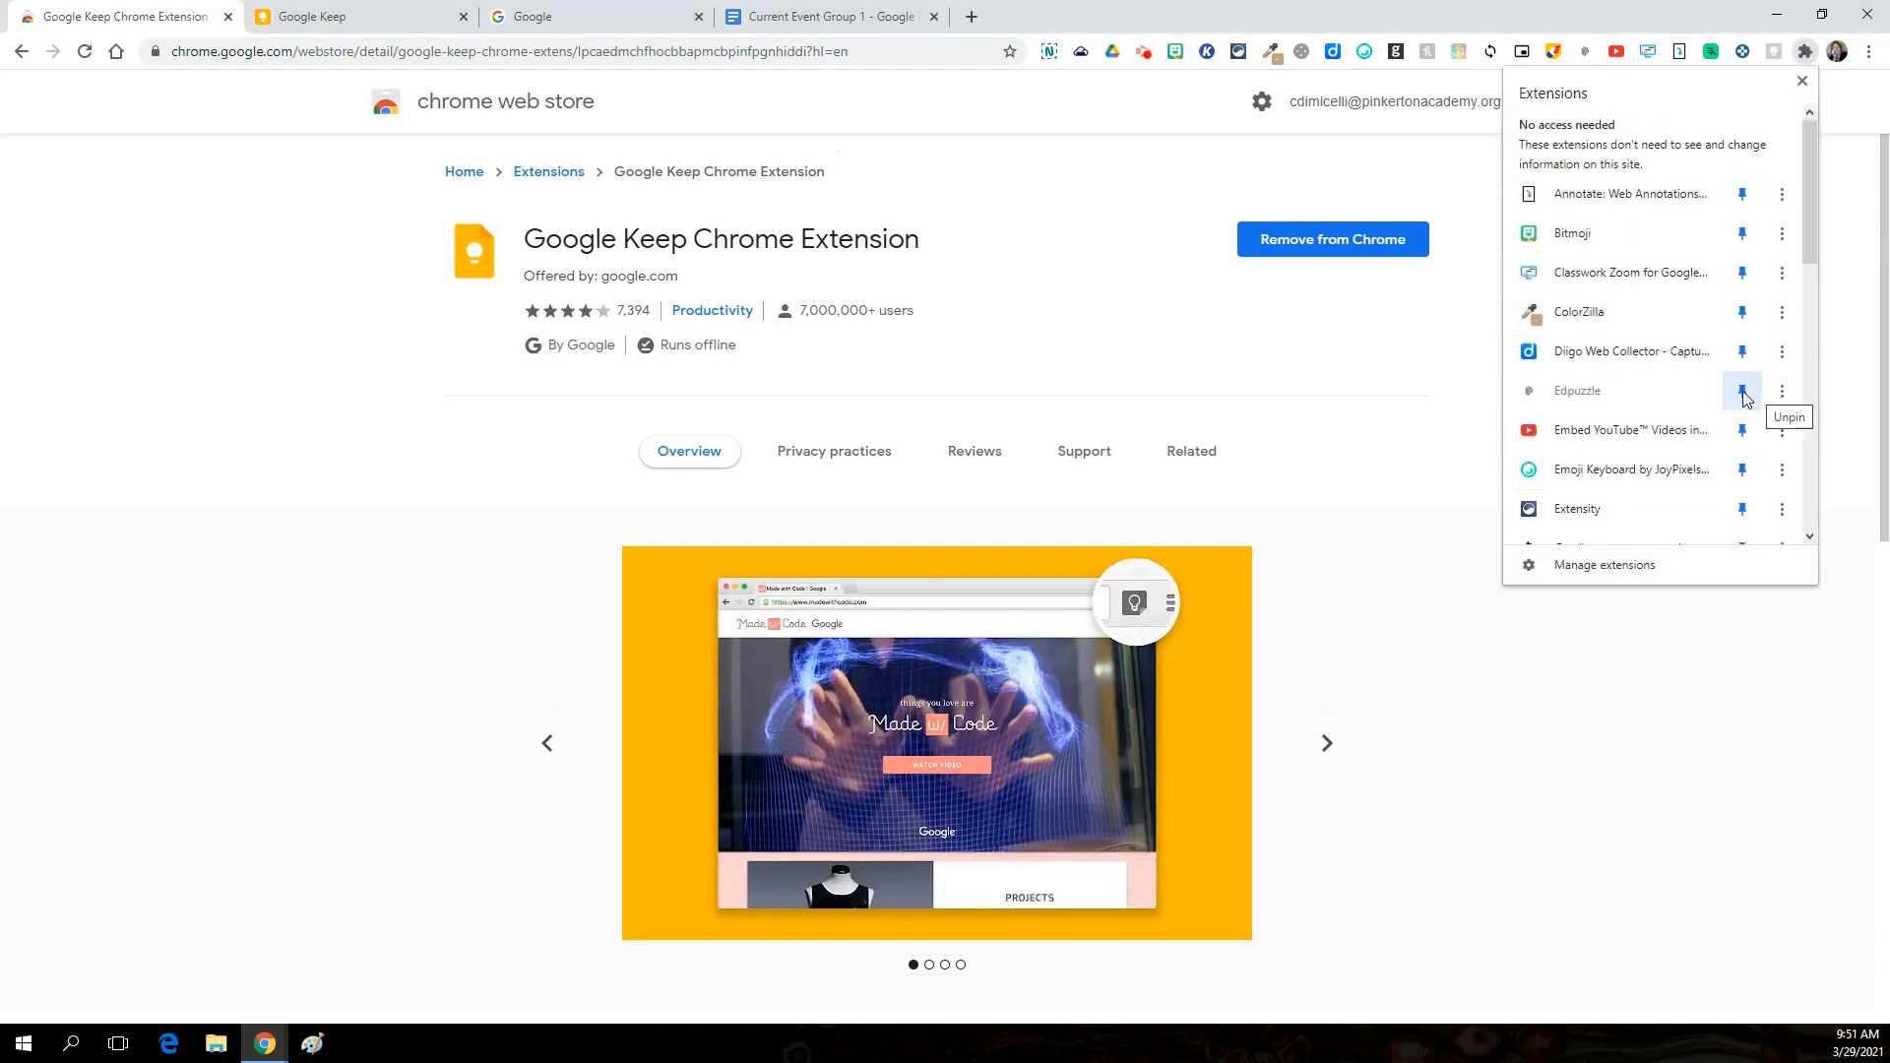
click(1457, 391)
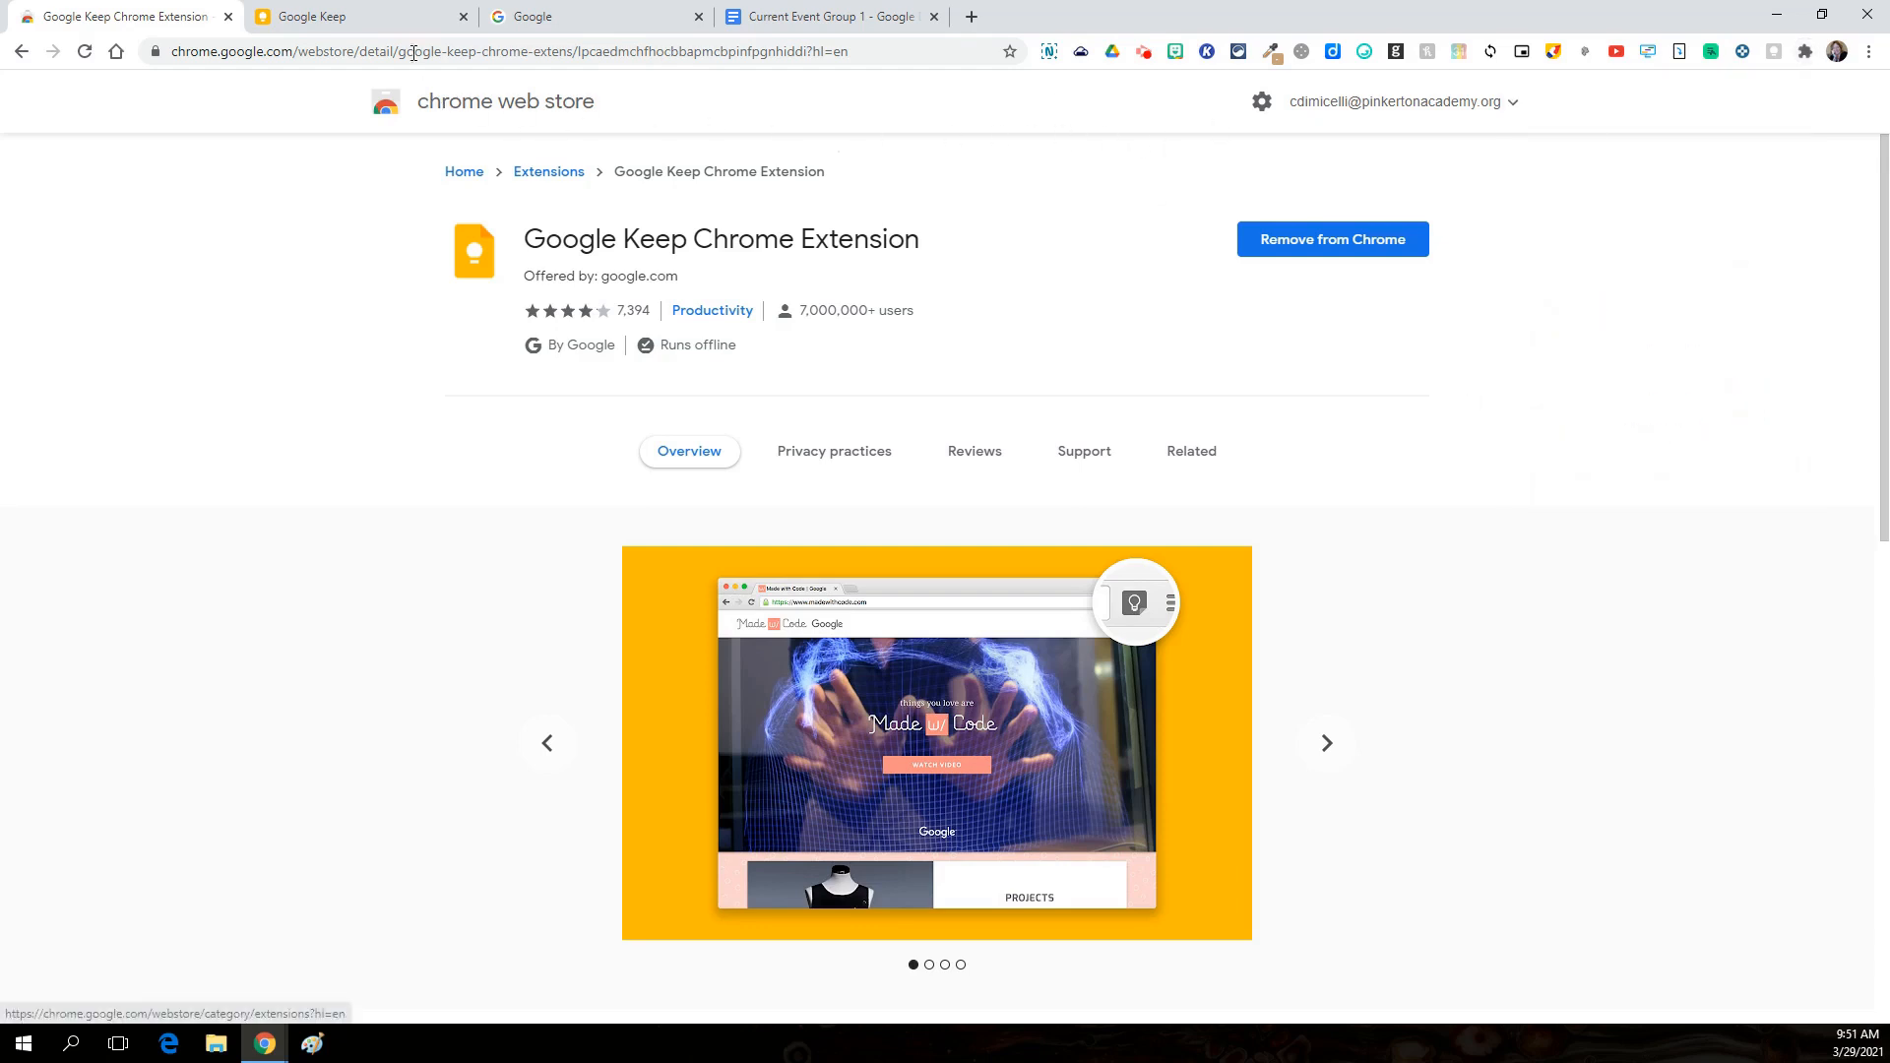
Step: Switch to Google Keep and create a new label named "Current Events"
click(390, 14)
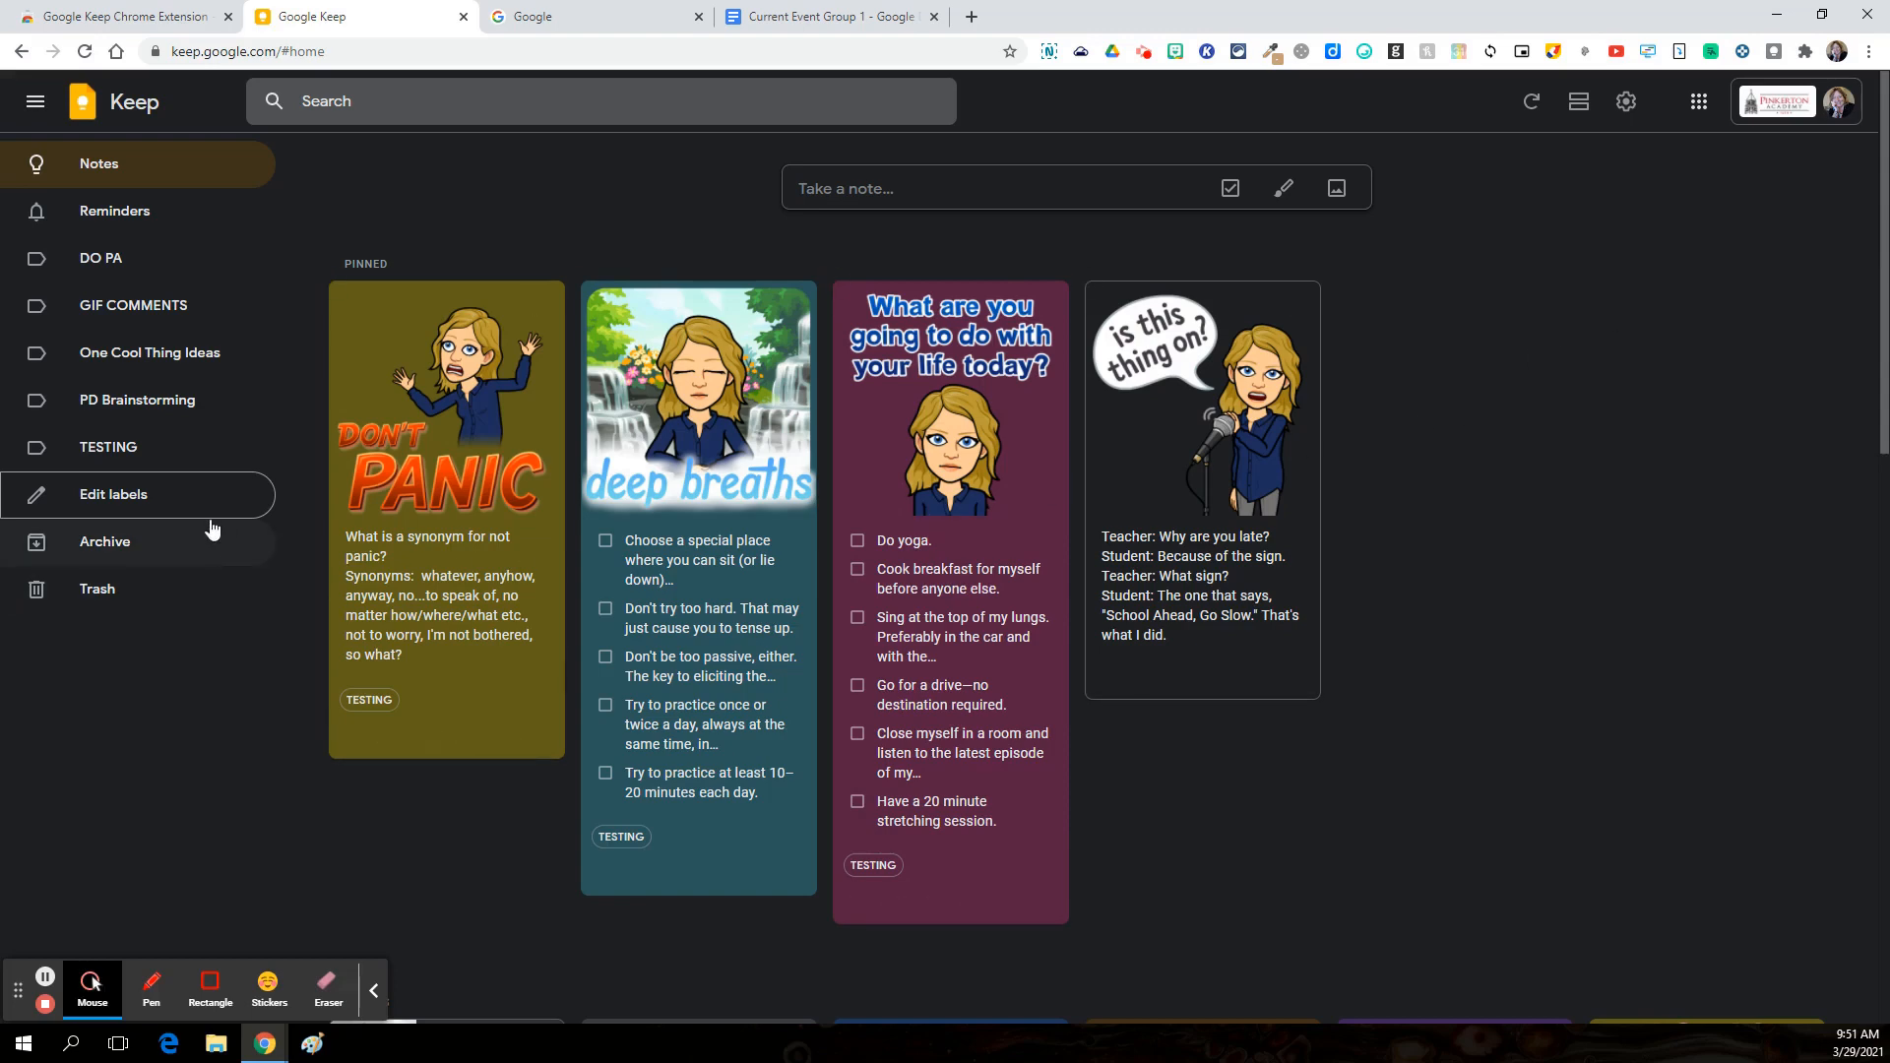
click(131, 504)
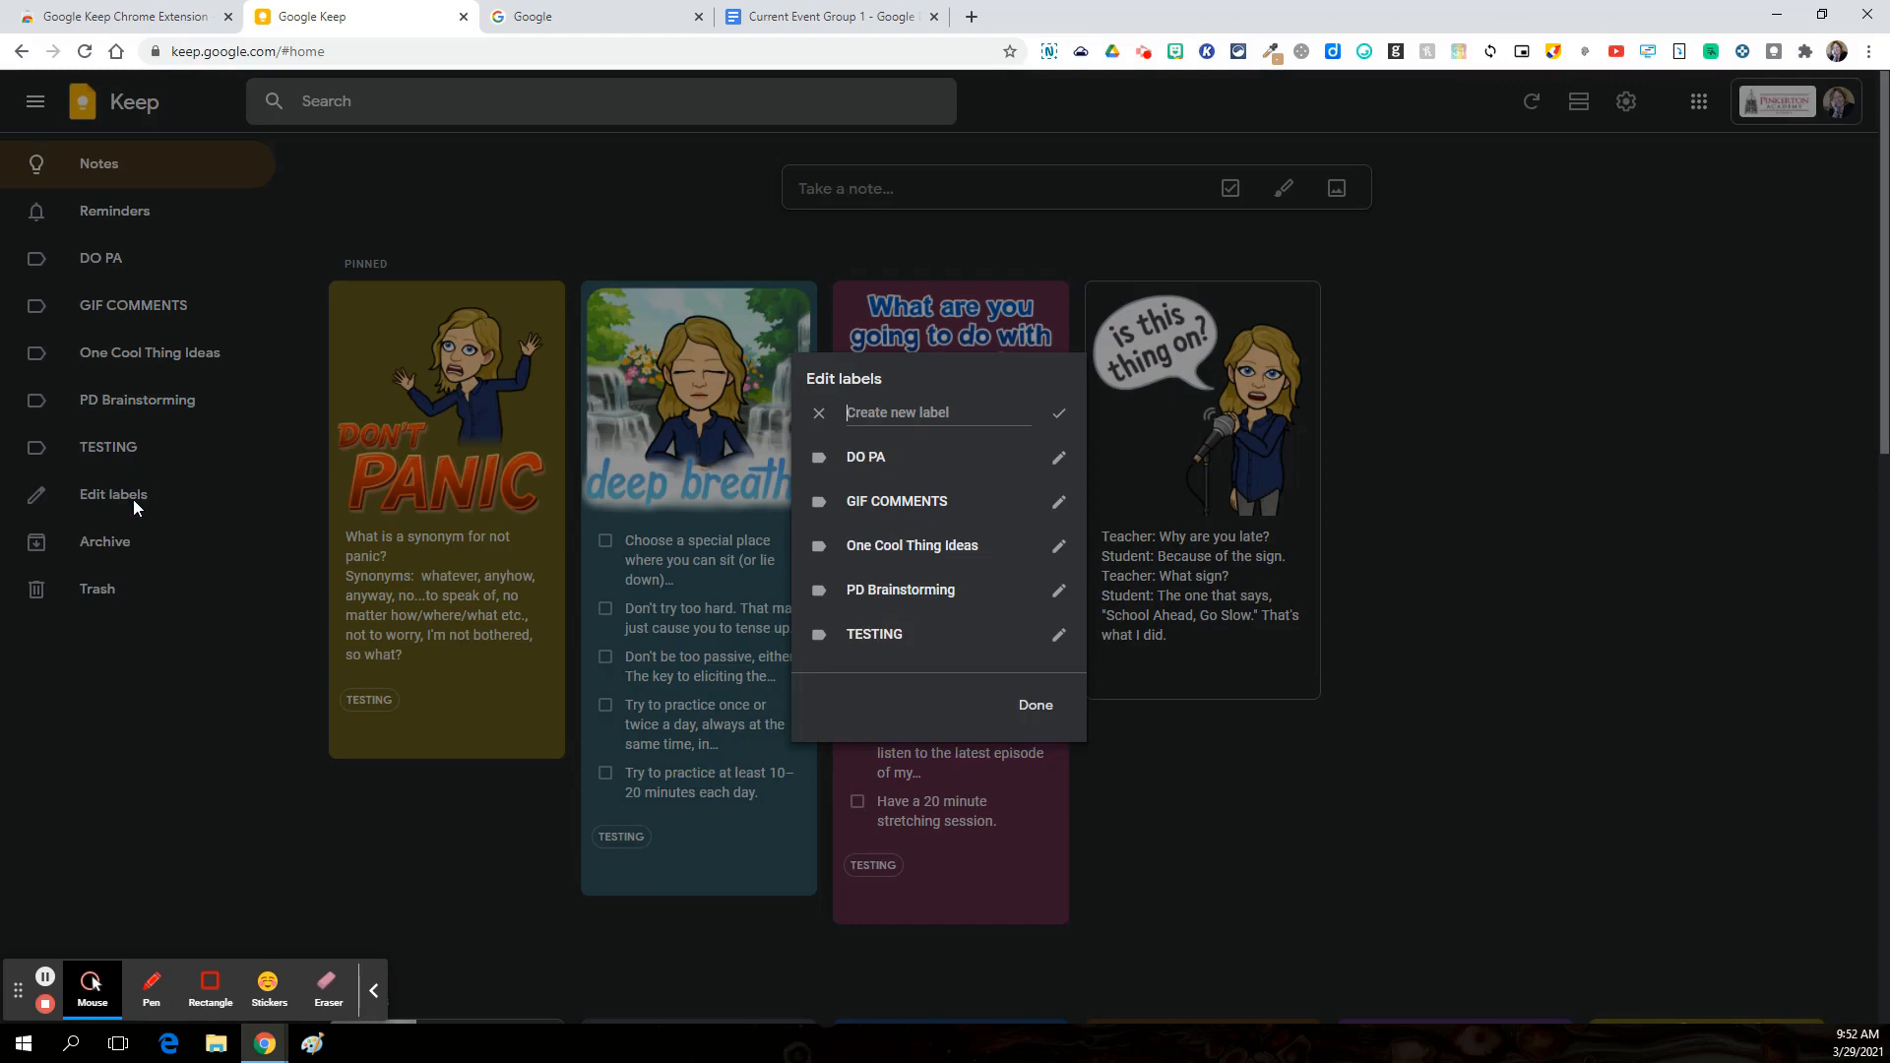
text(Current Events)
key(Return)
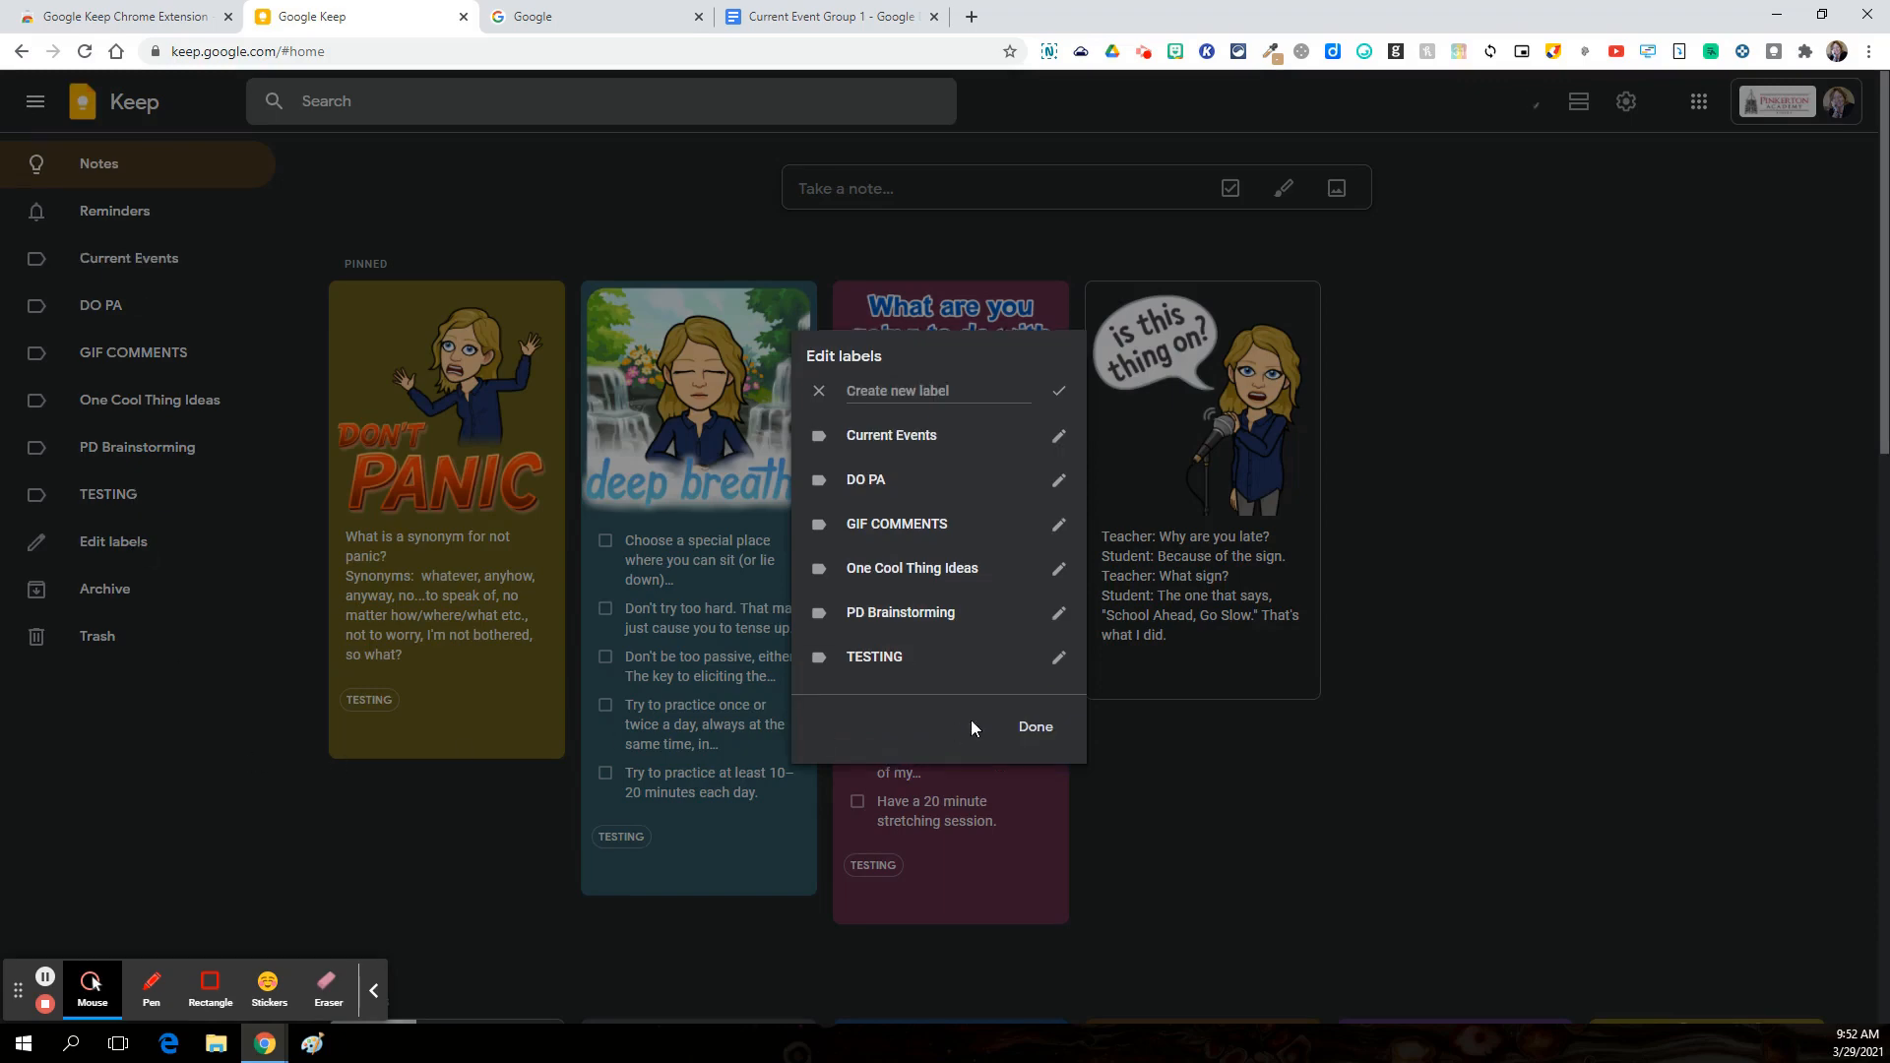
click(1042, 733)
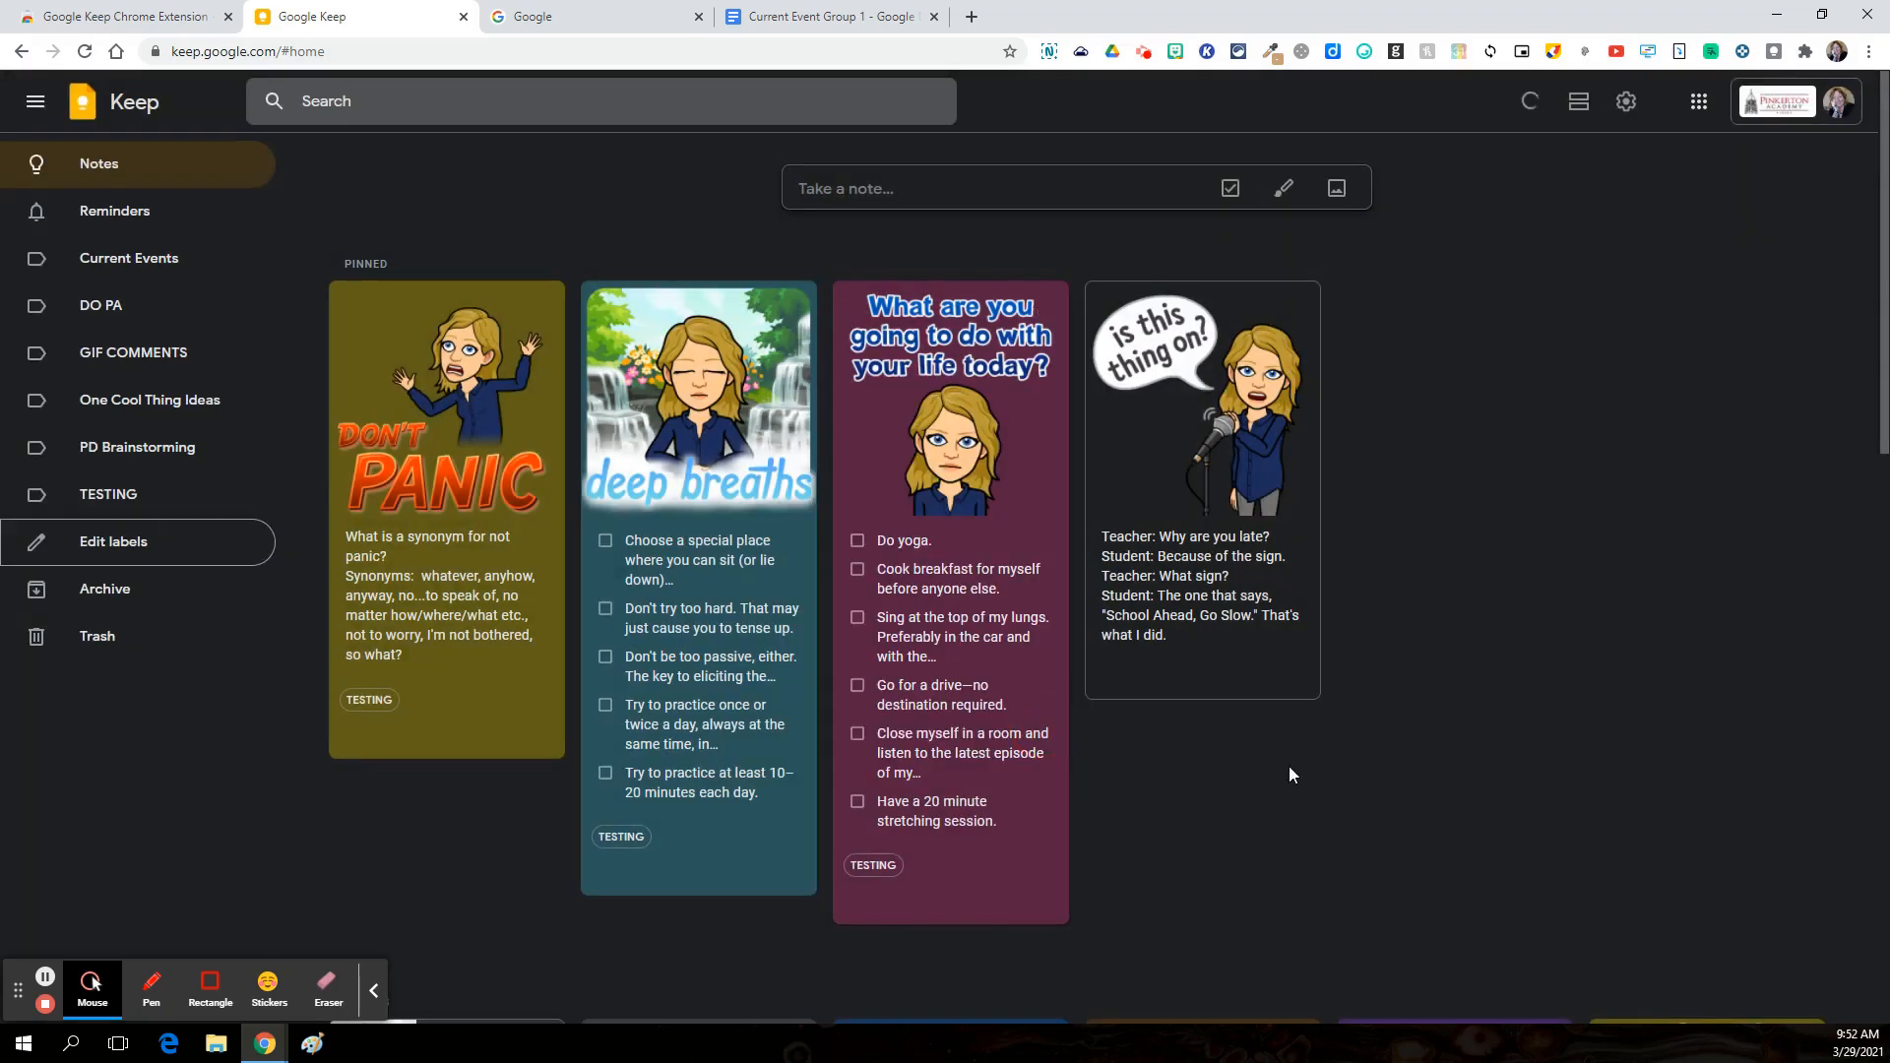
Step: Search Google for "boat in suez canal" and open the BBC News article on the effort to refloat the wedged container ship
click(603, 22)
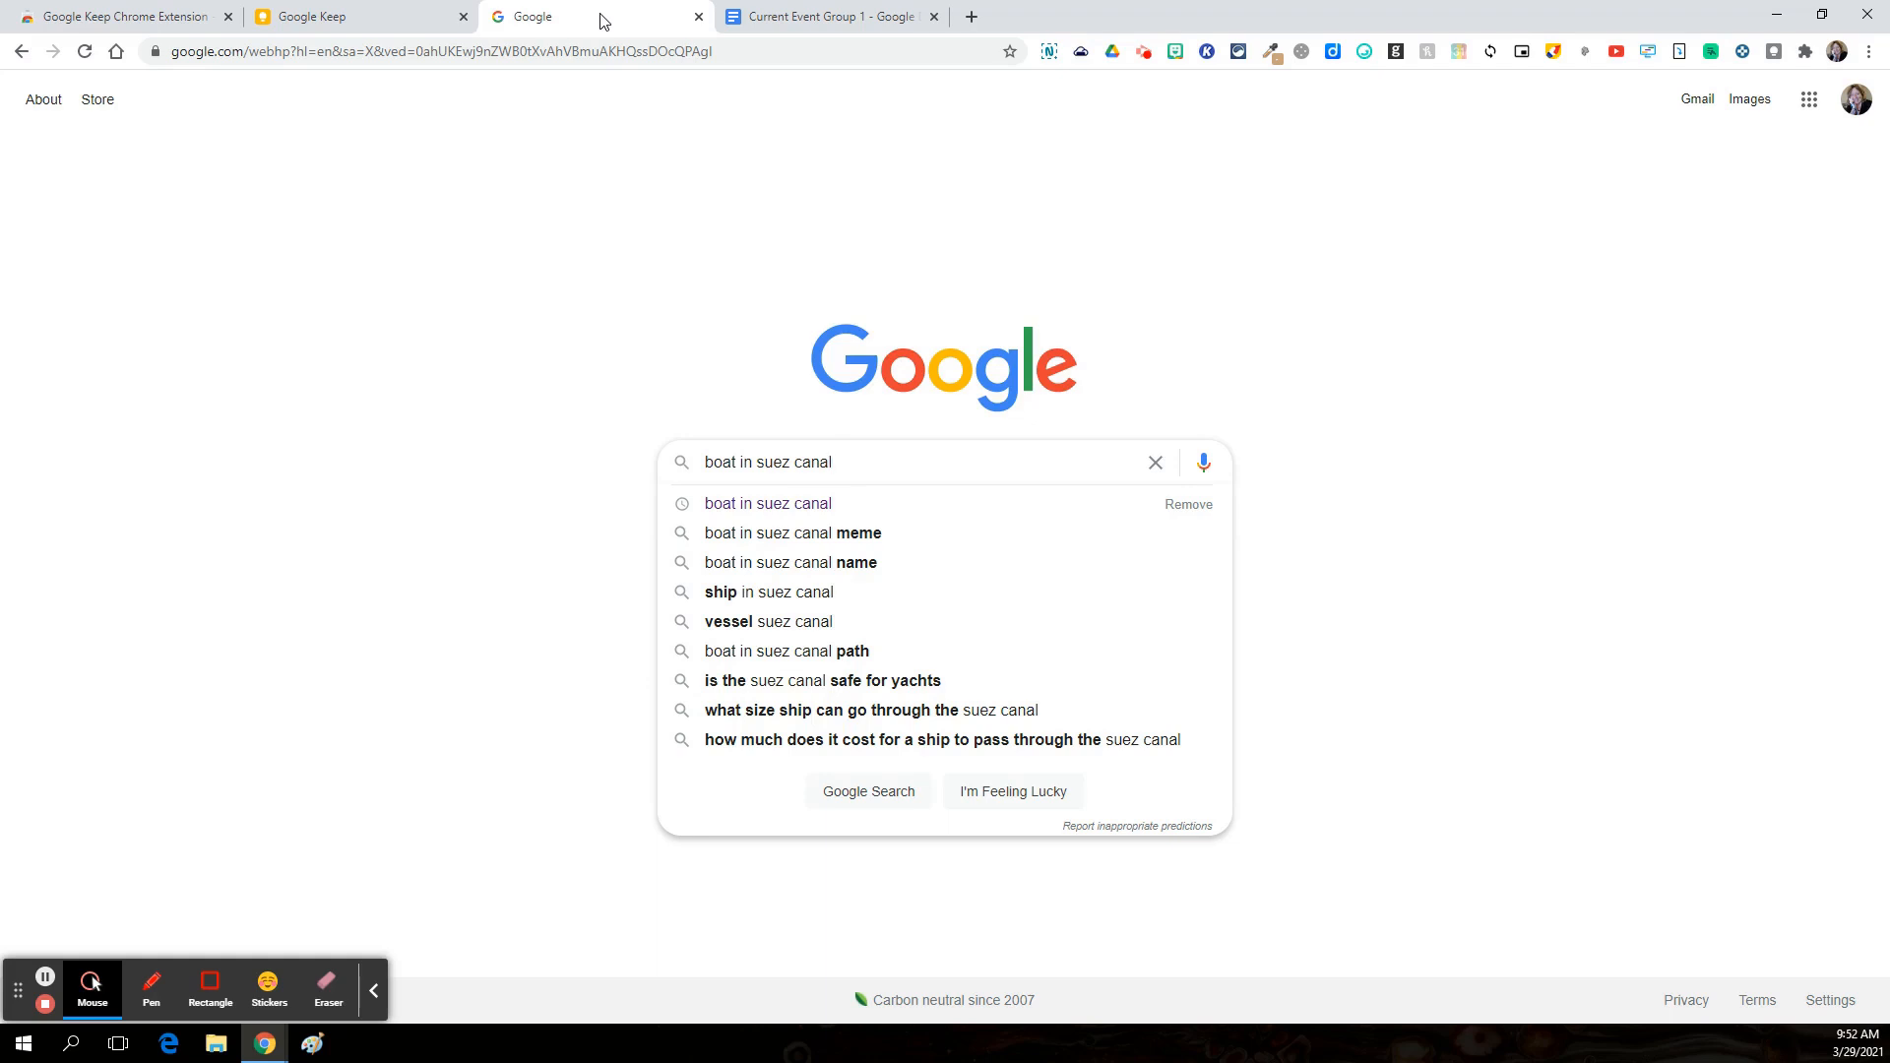
key(Return)
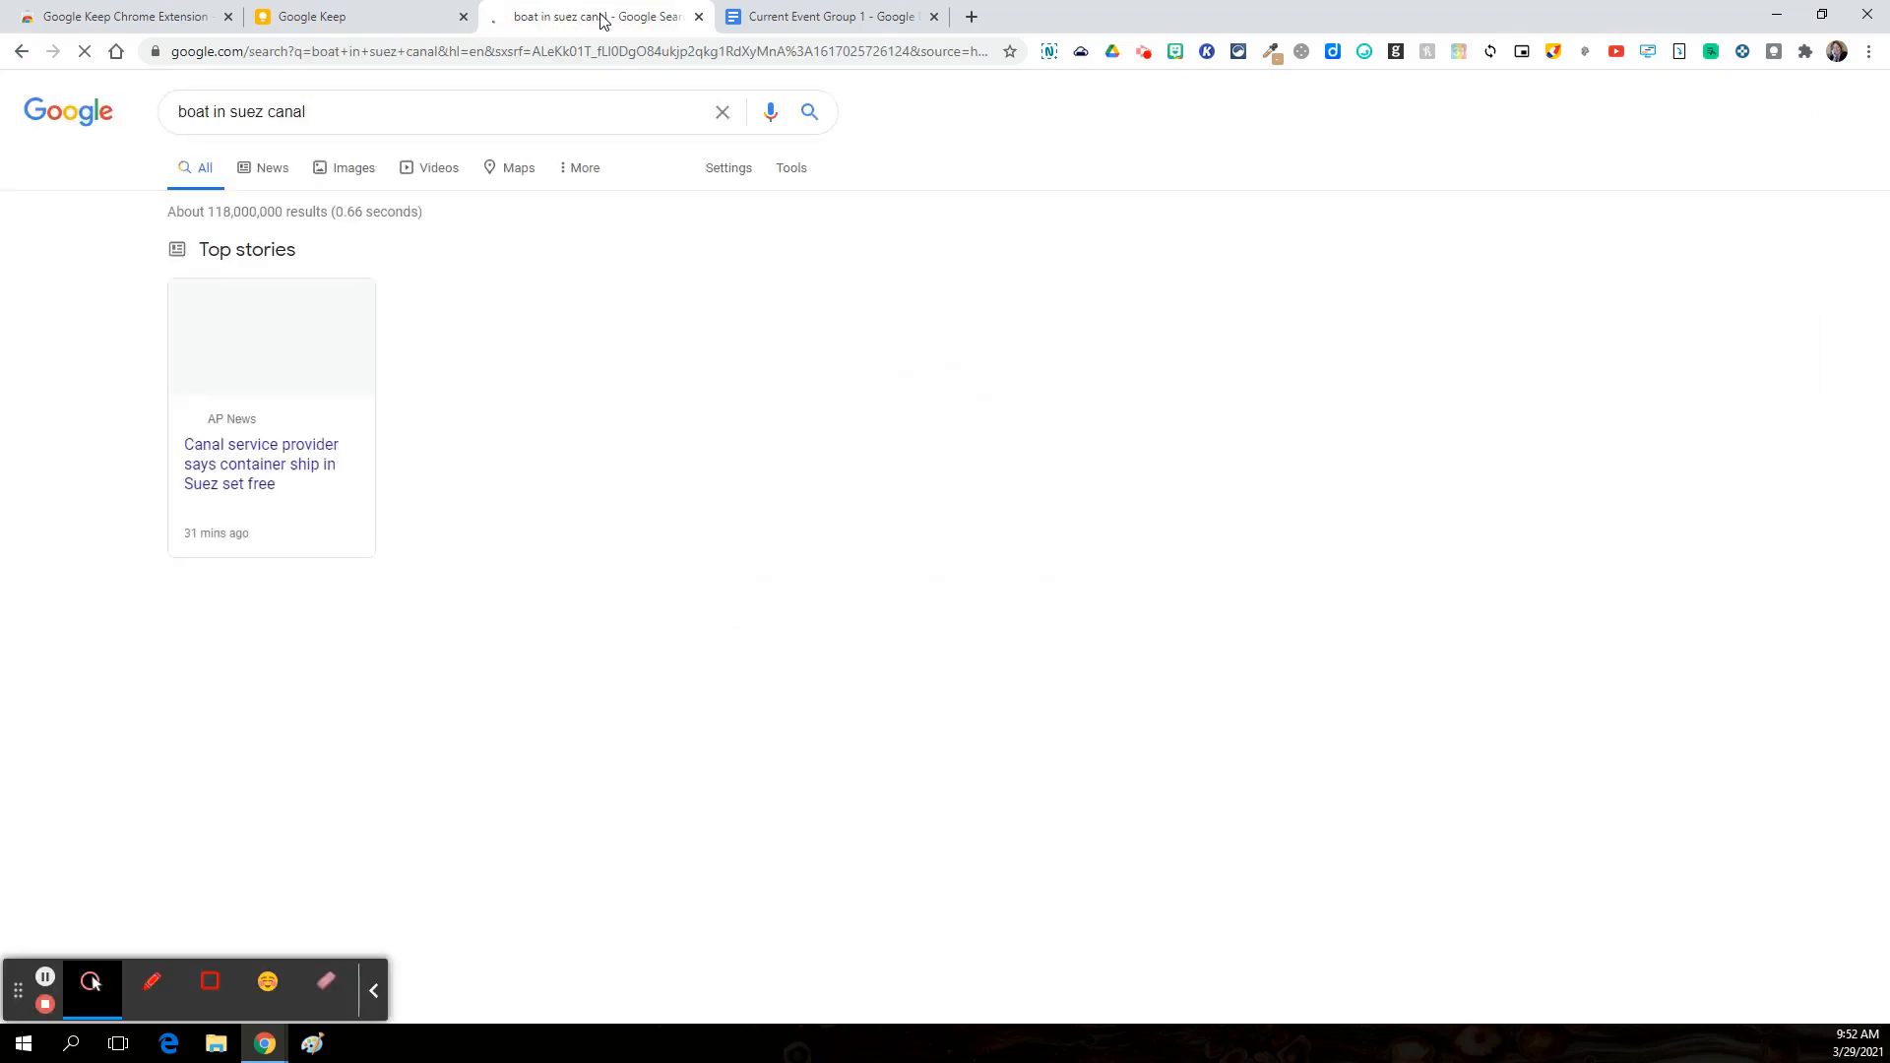
scroll(1043, 645, down, 1)
scroll(1056, 657, down, 15)
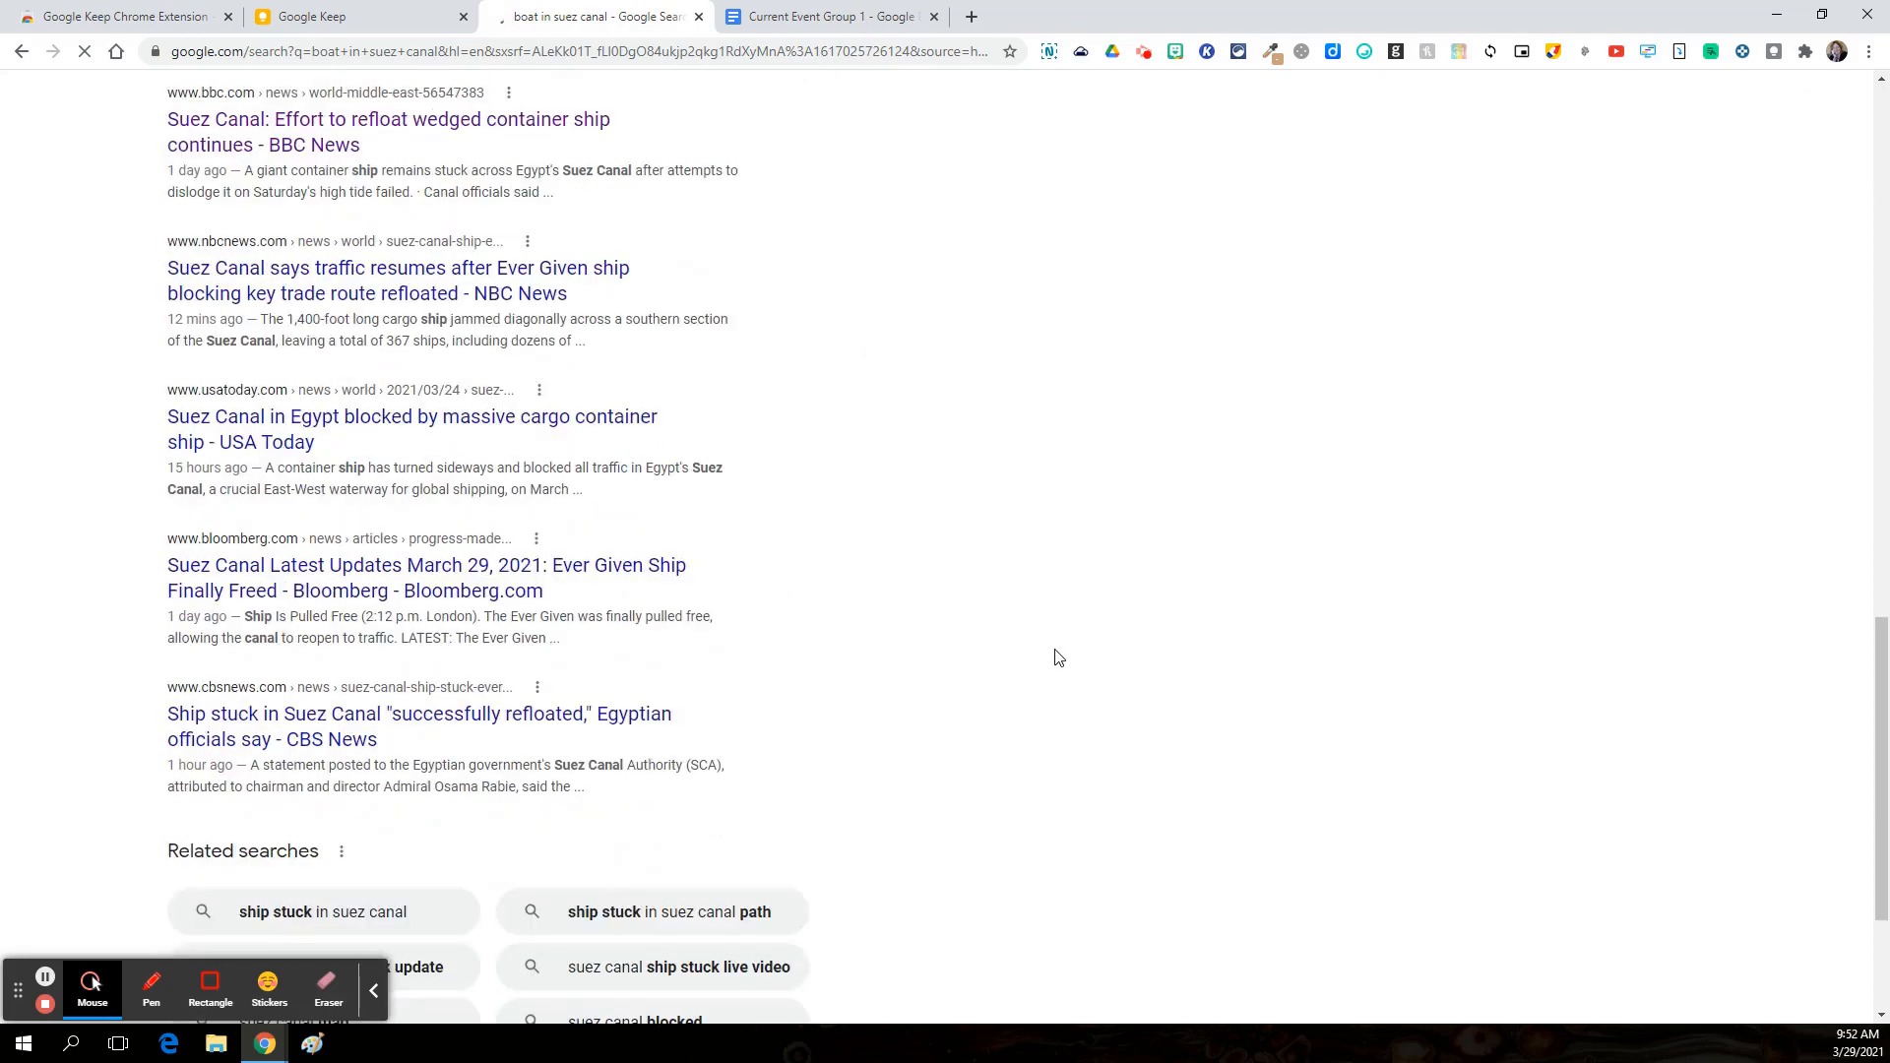
scroll(1059, 657, up, 1)
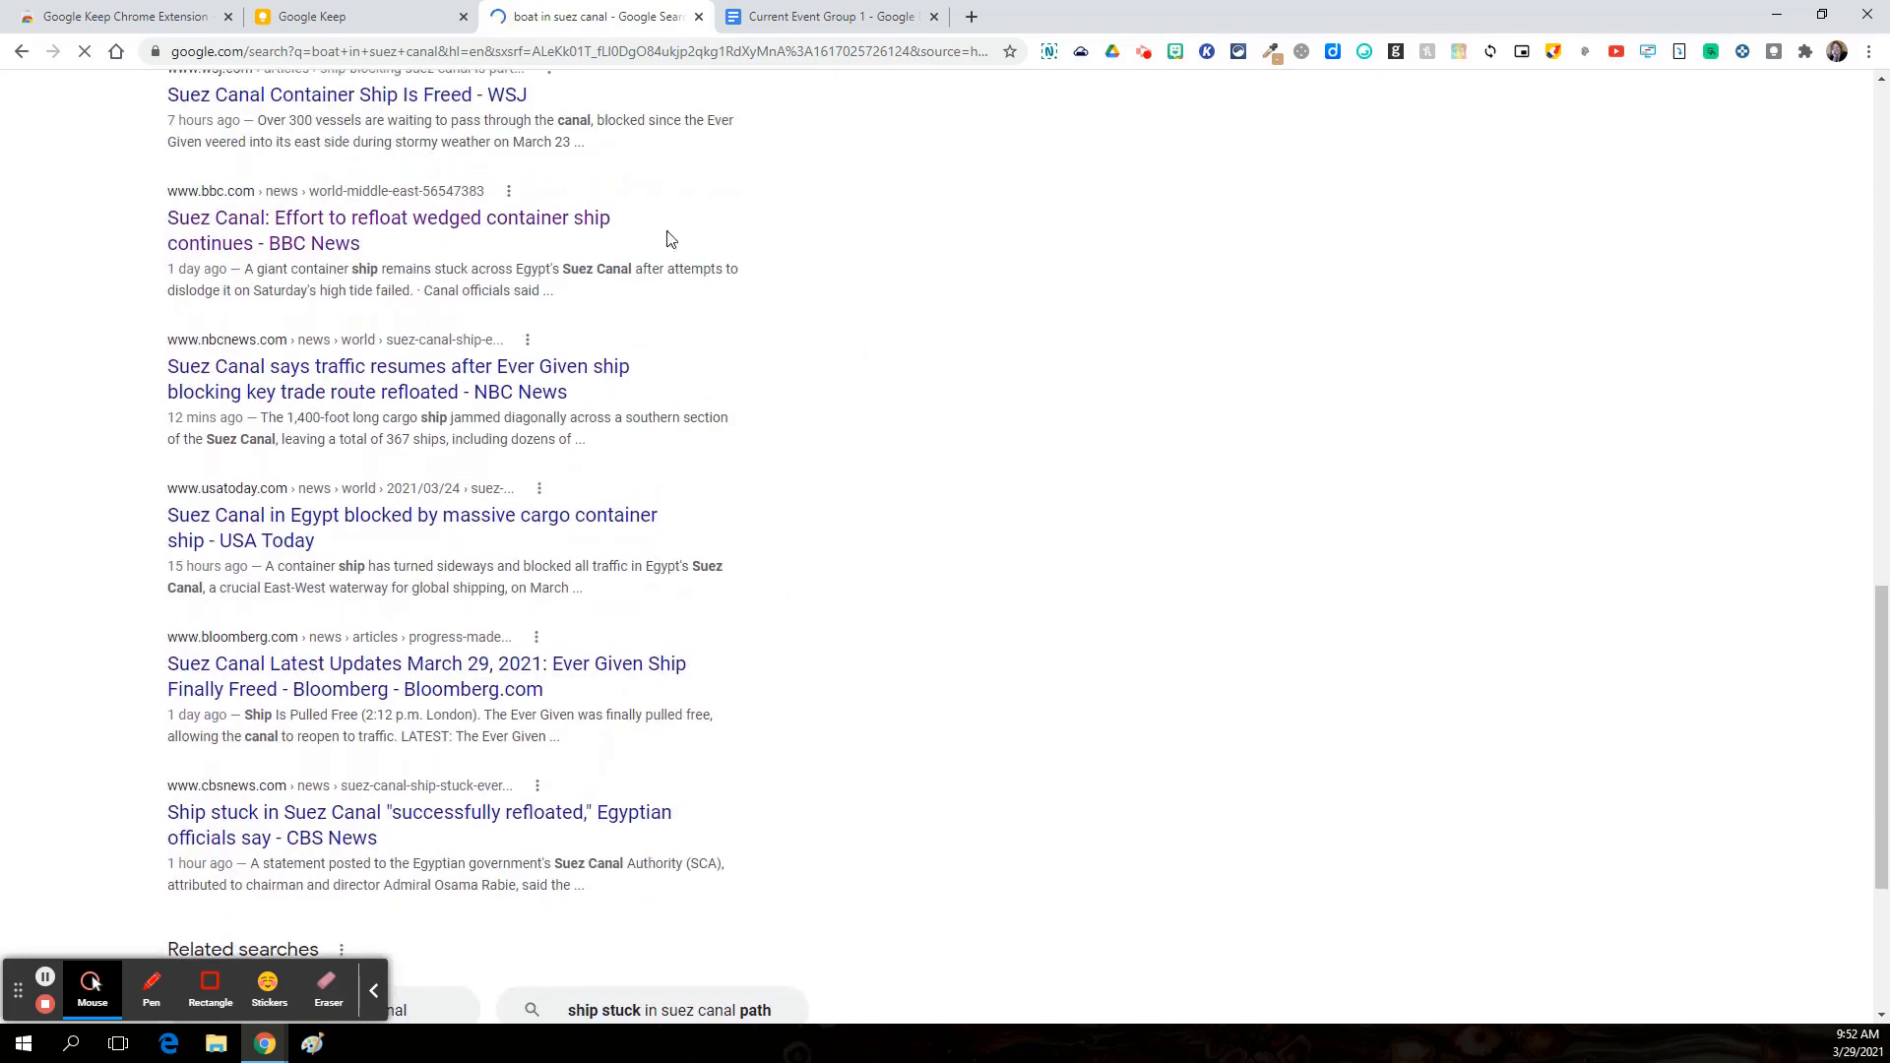
click(382, 218)
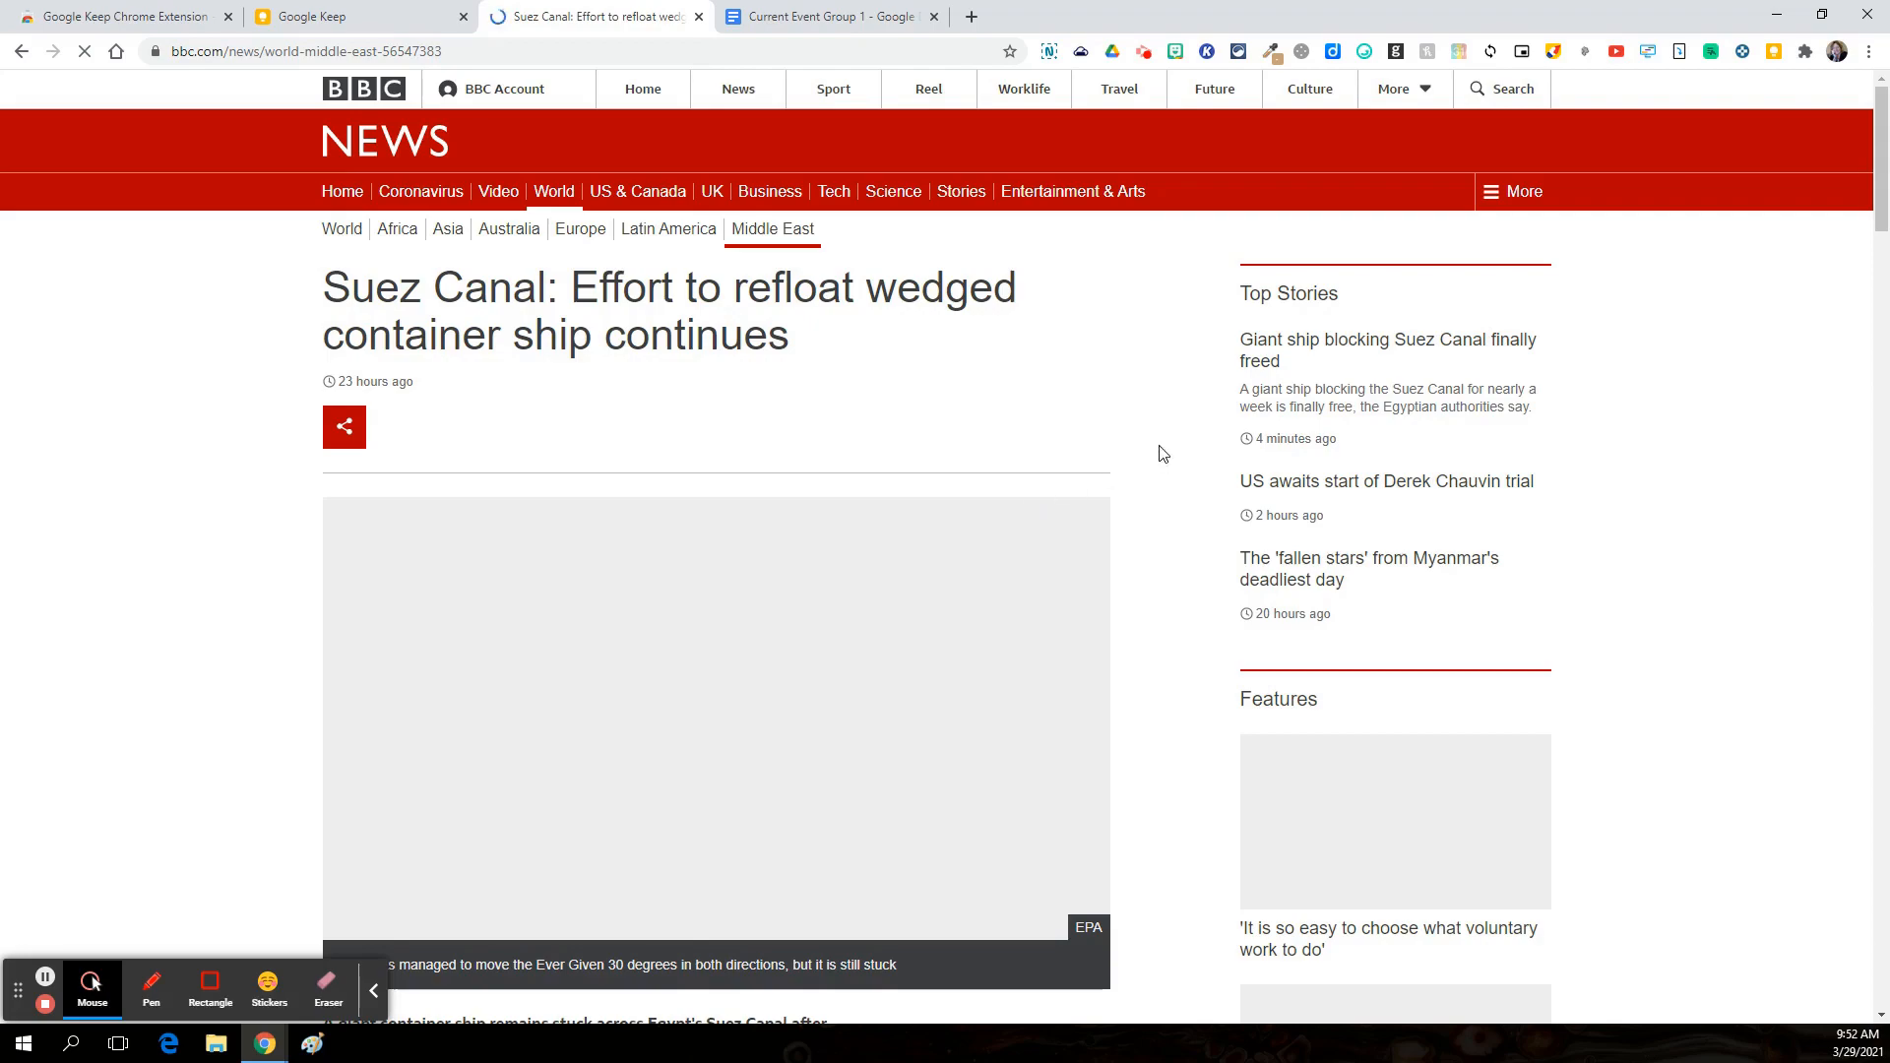
Step: Save the BBC article to Google Keep as a new note with the browser extension
scroll(1162, 451, down, 9)
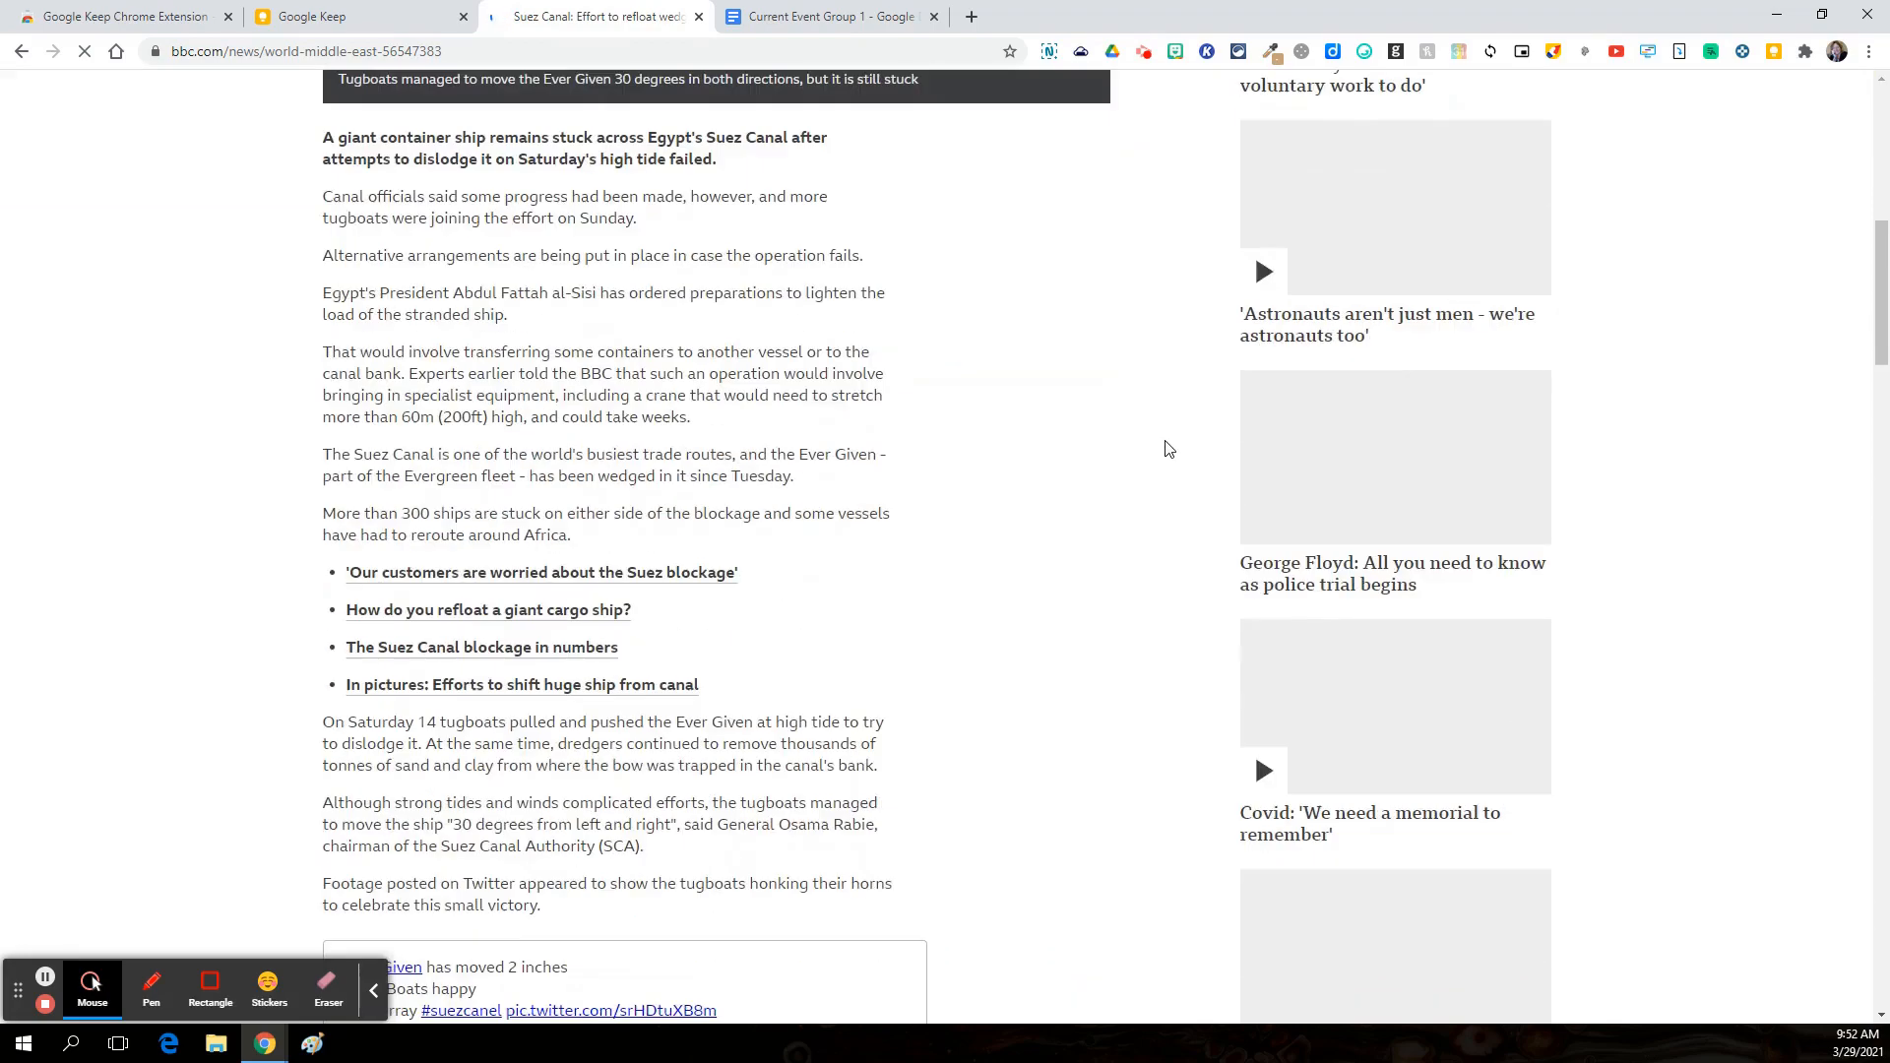
scroll(1169, 449, down, 3)
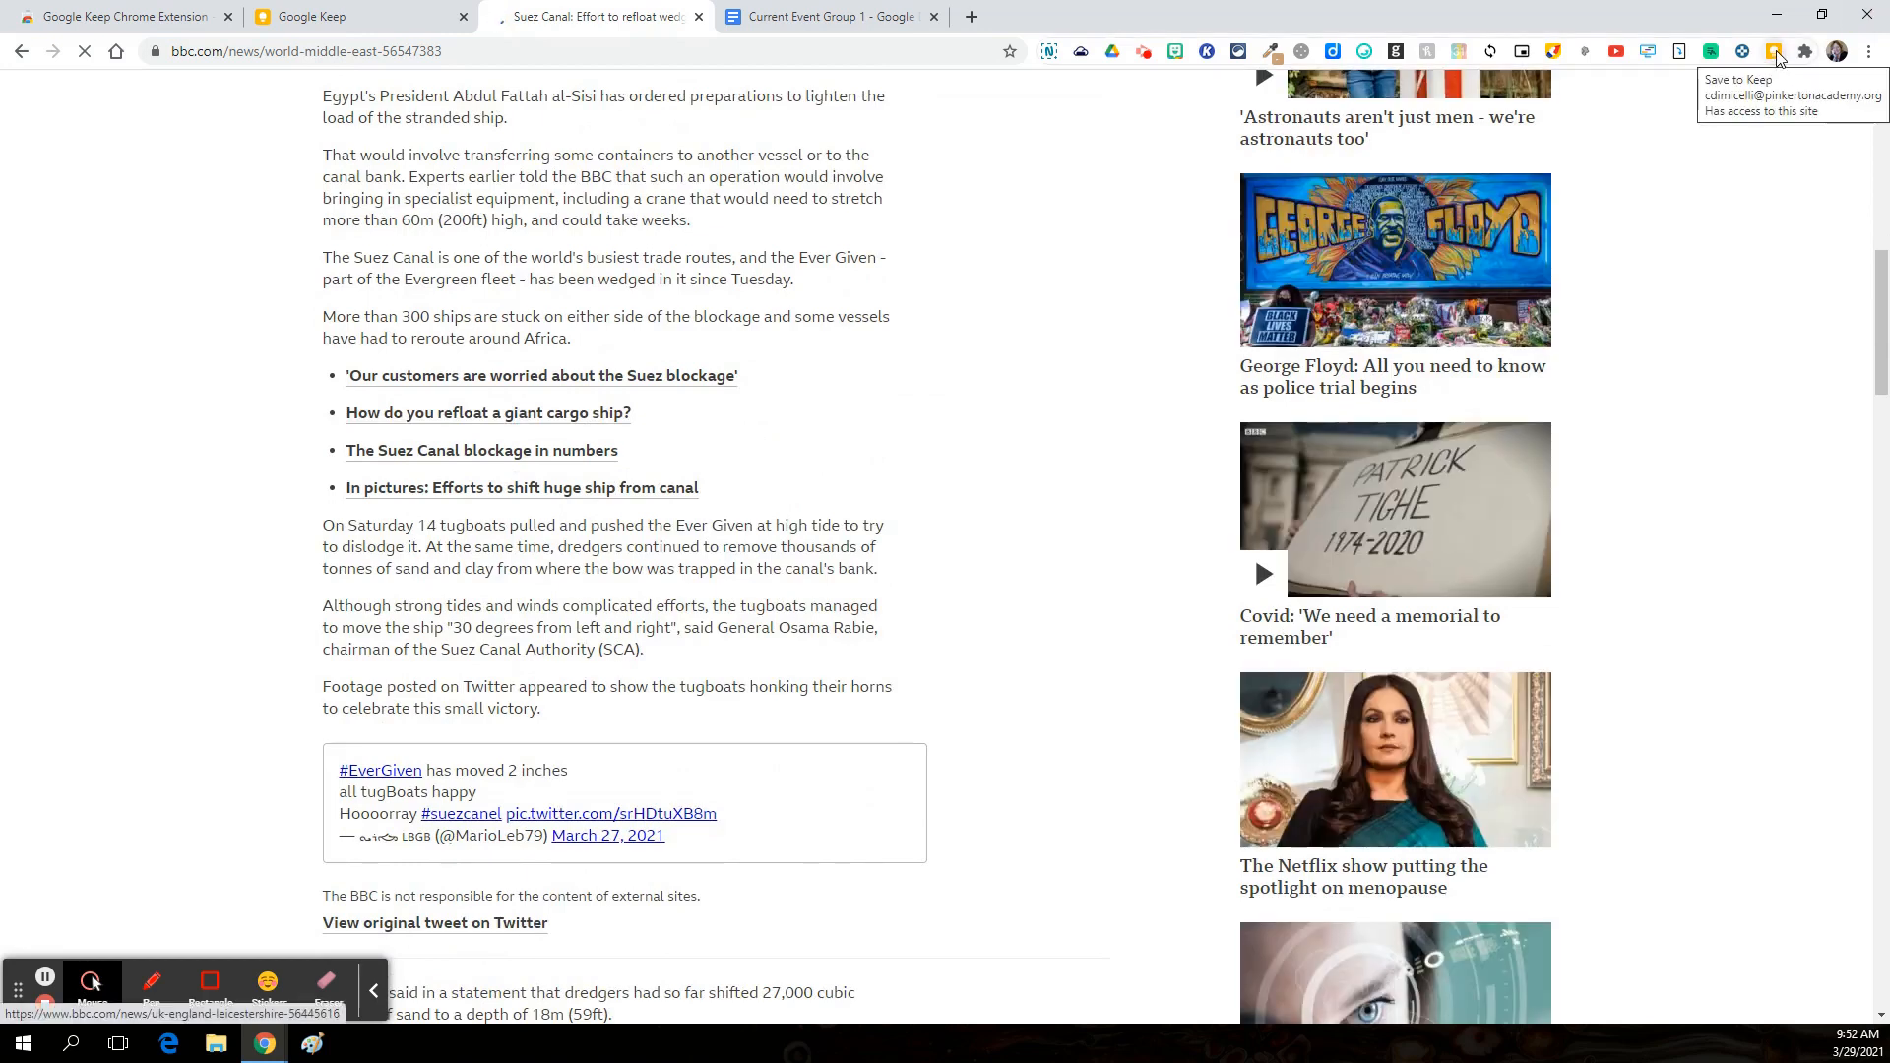
click(1779, 58)
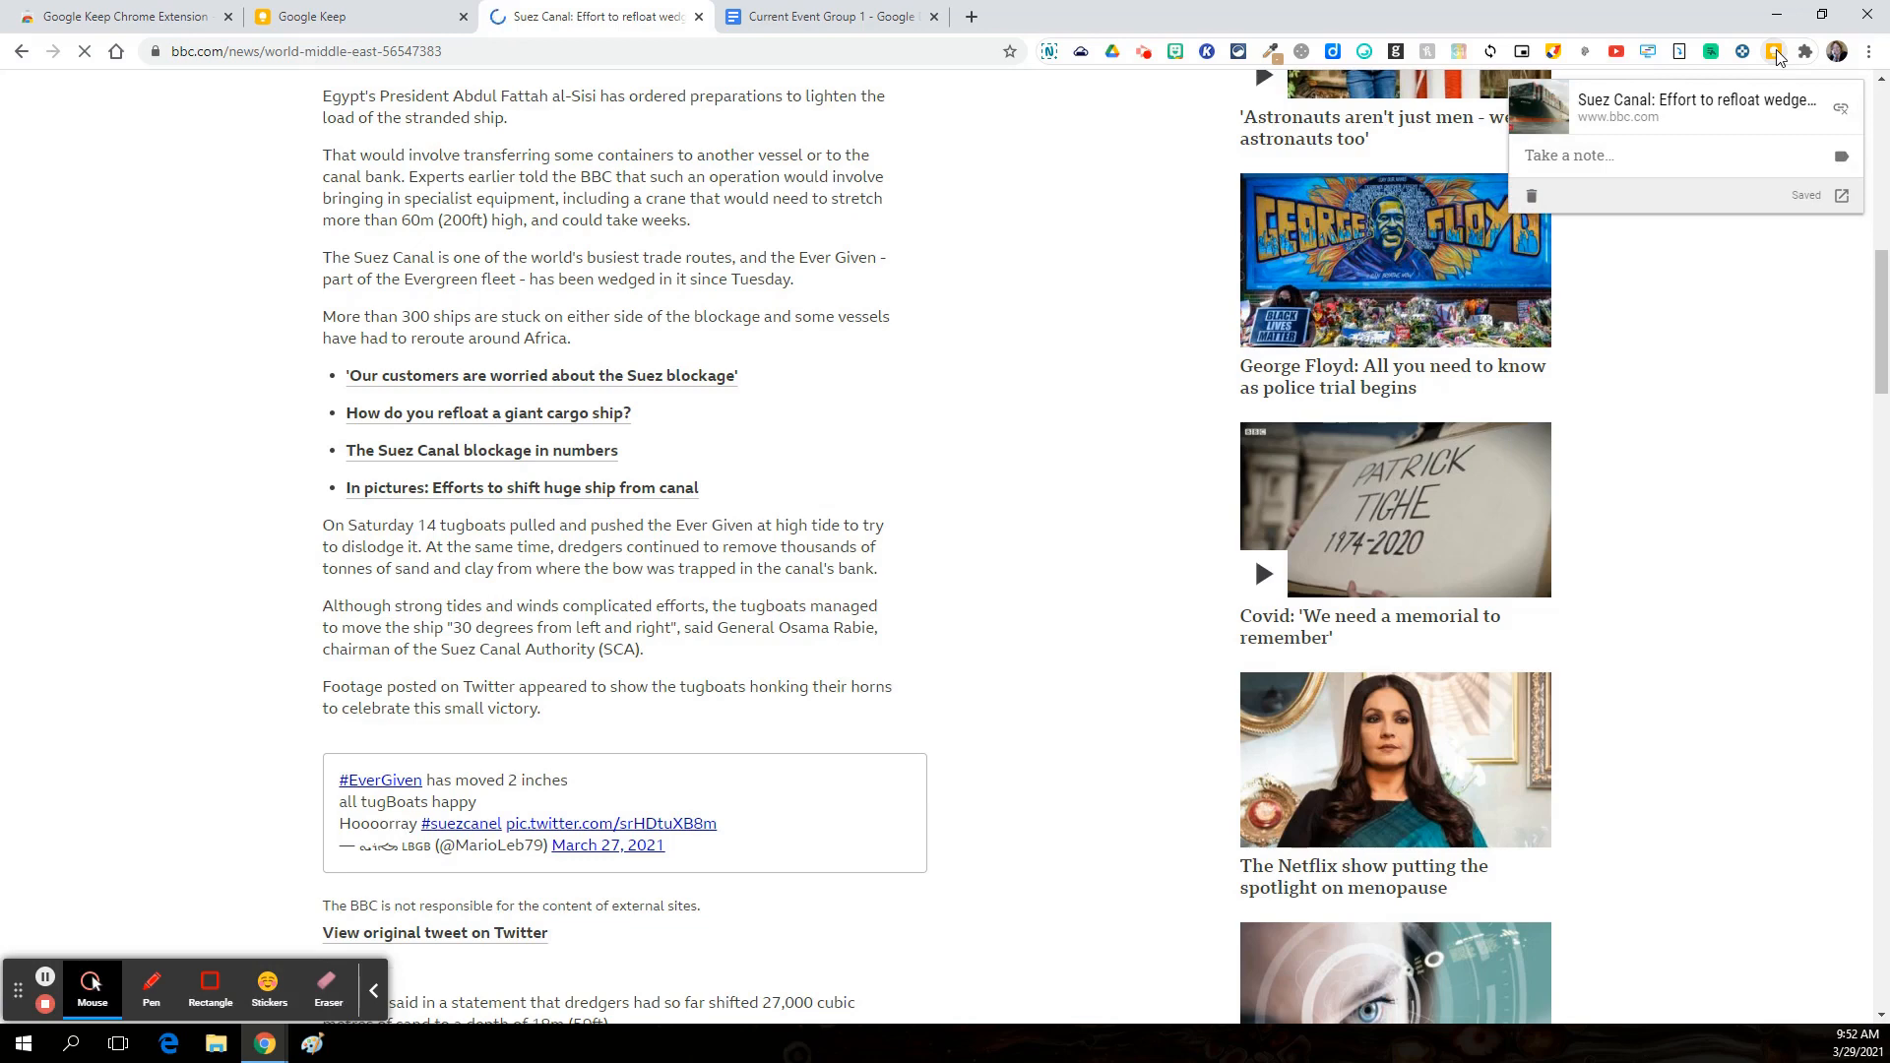
Step: Write three lines in the note: "How to refloat big ship", "How many tugboats are there" and "What is the cost associated with all this"
click(1638, 154)
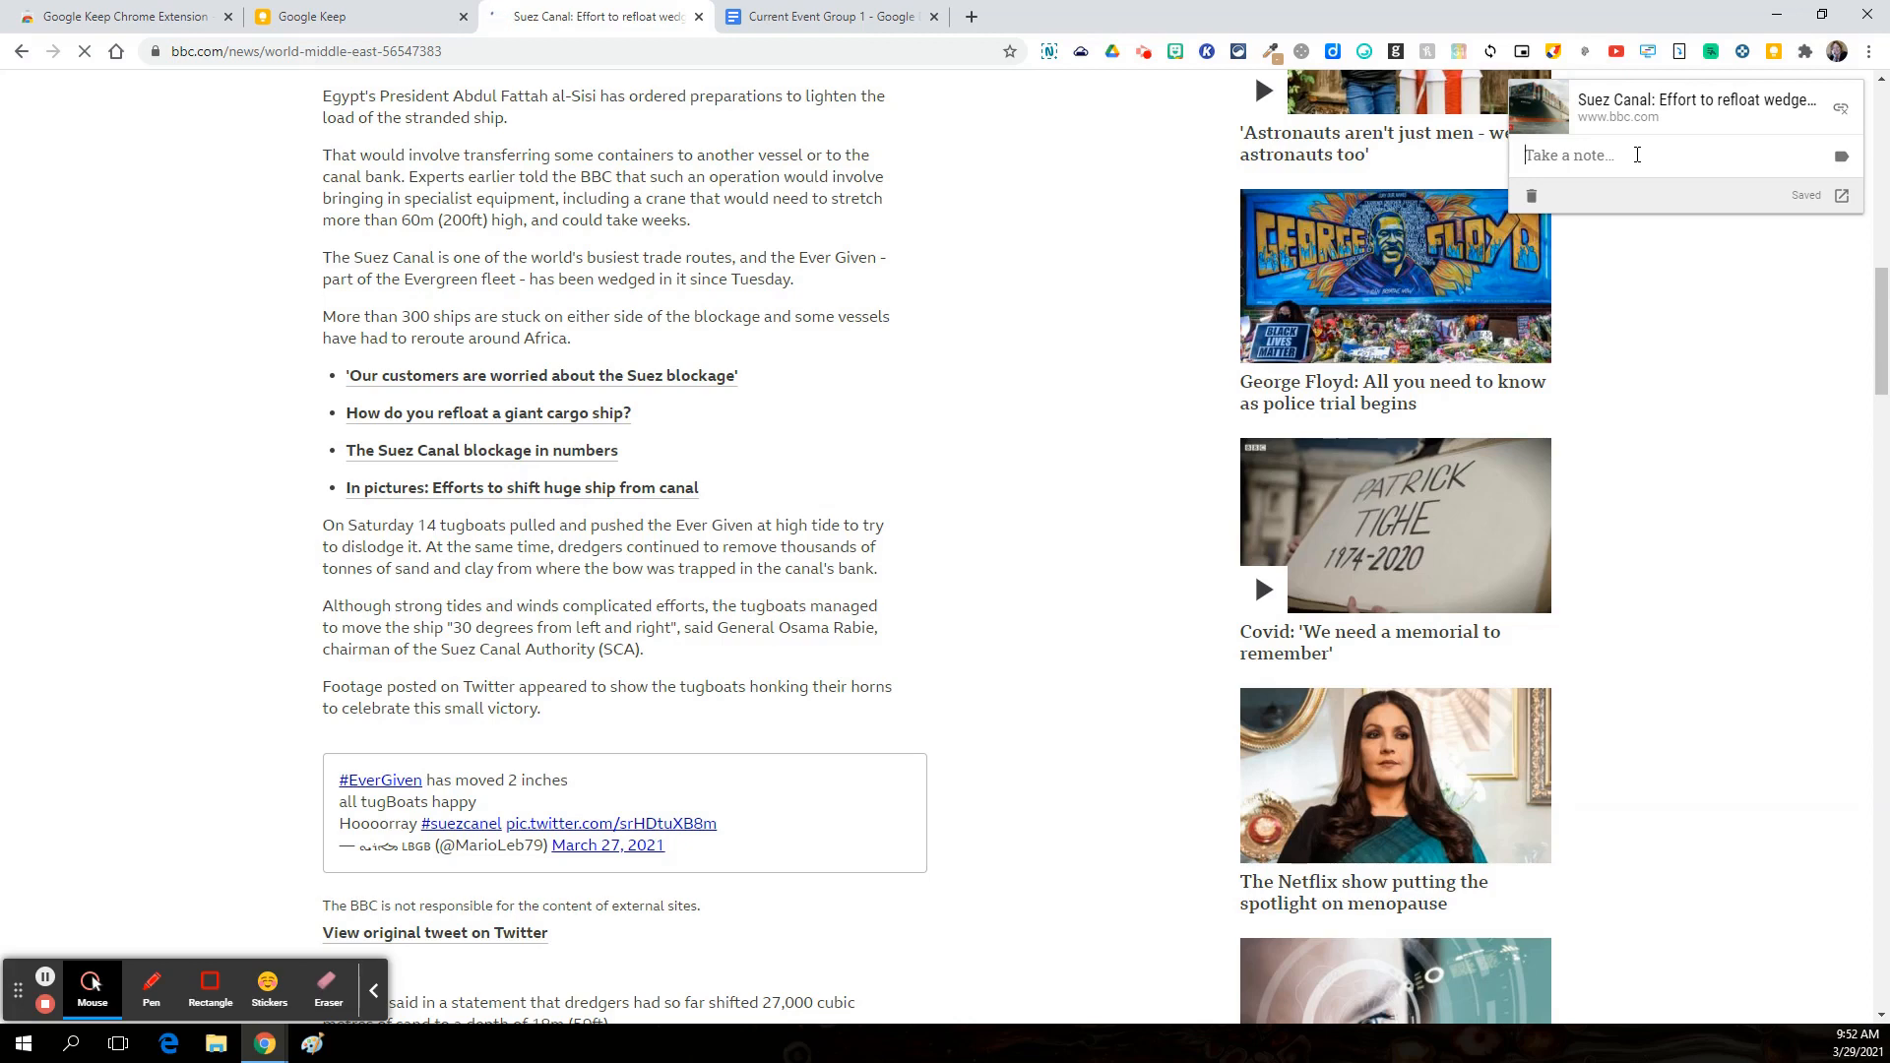
text(How to reflo)
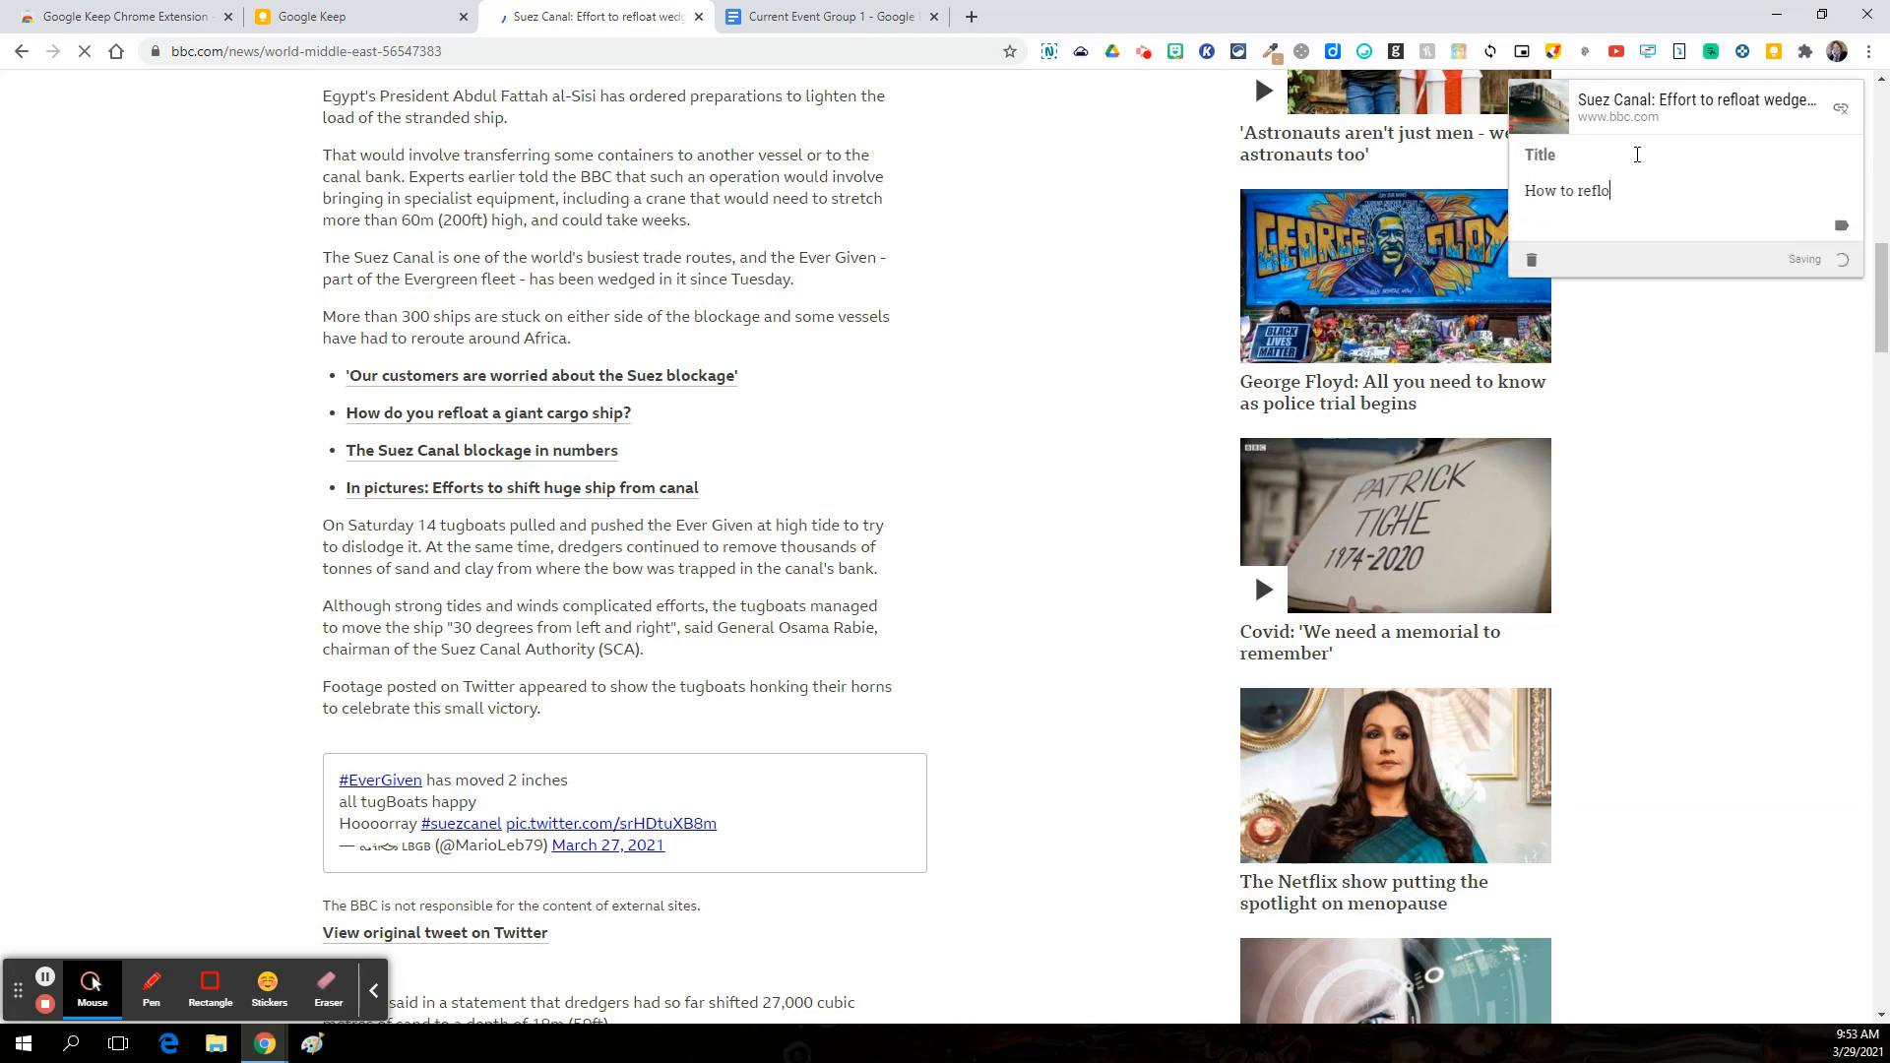
key(BackSpace)
text(oat big ship)
key(Return)
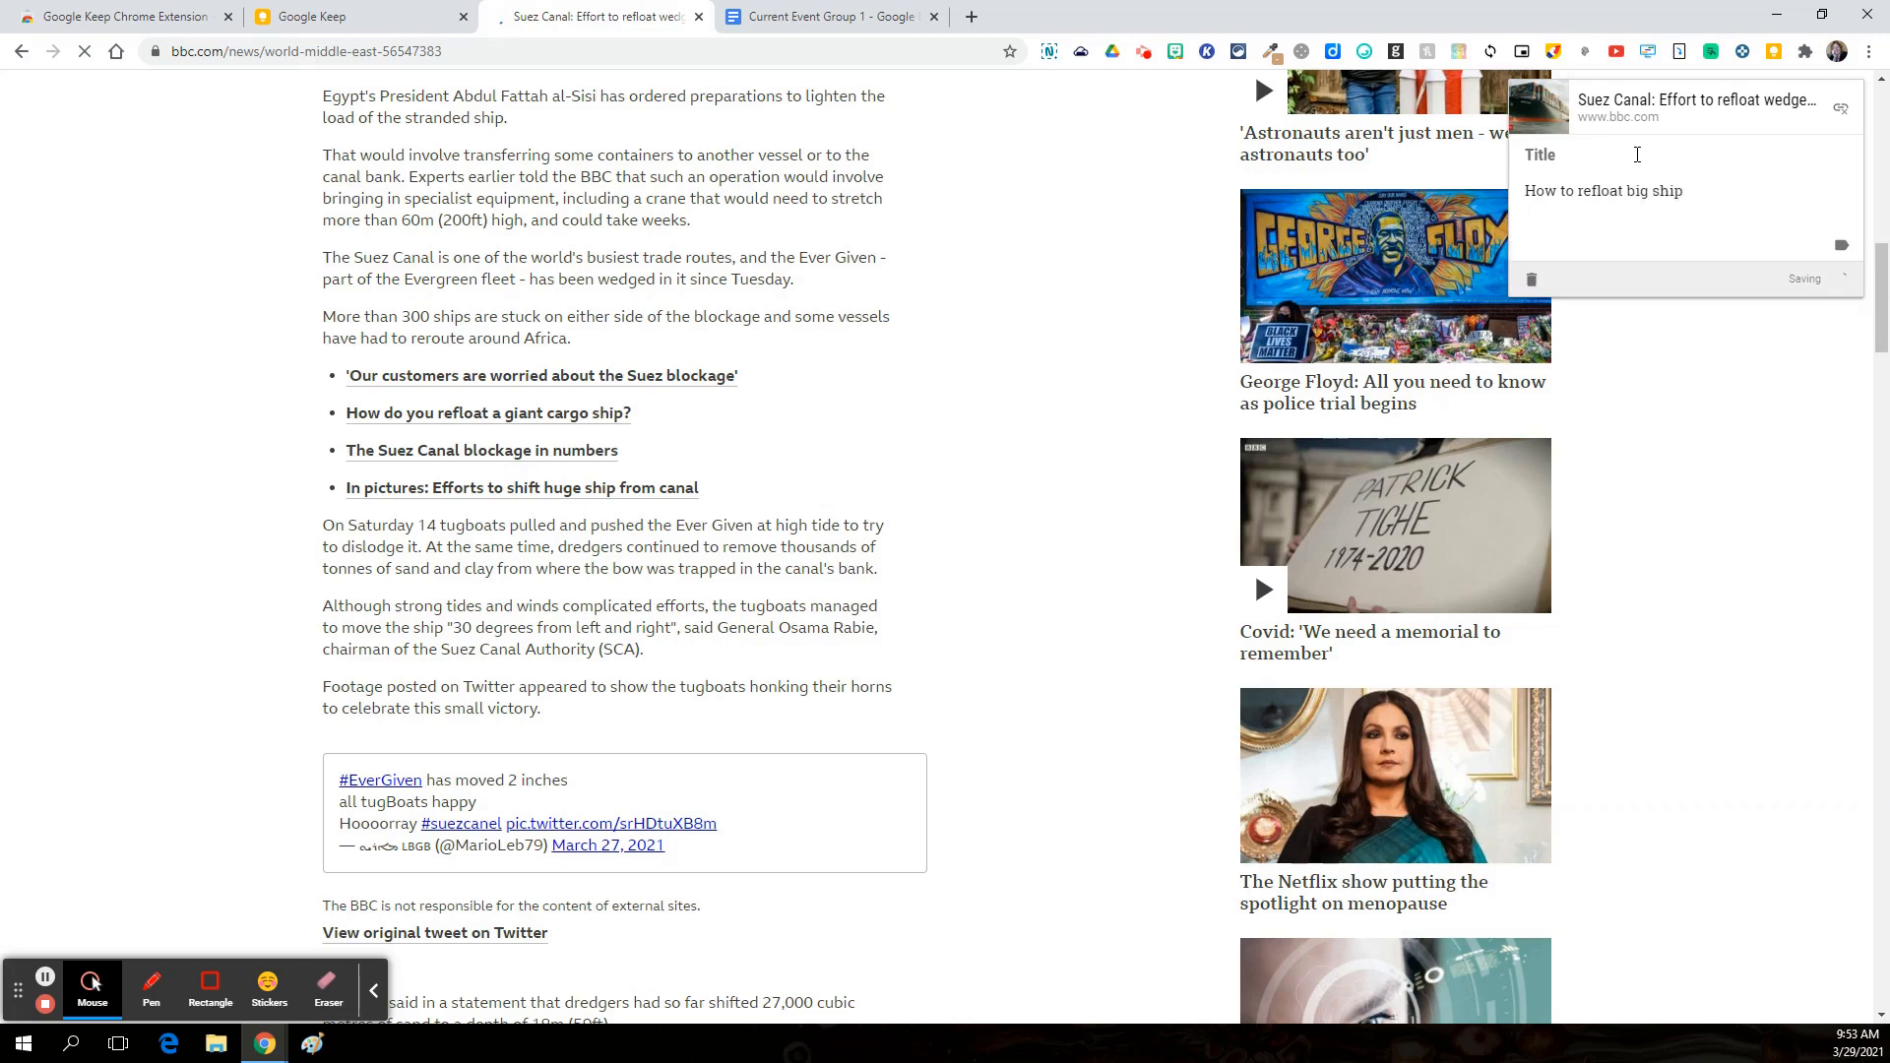
text(How many tub)
key(BackSpace)
text(gboats are there)
key(Return)
text(What is th)
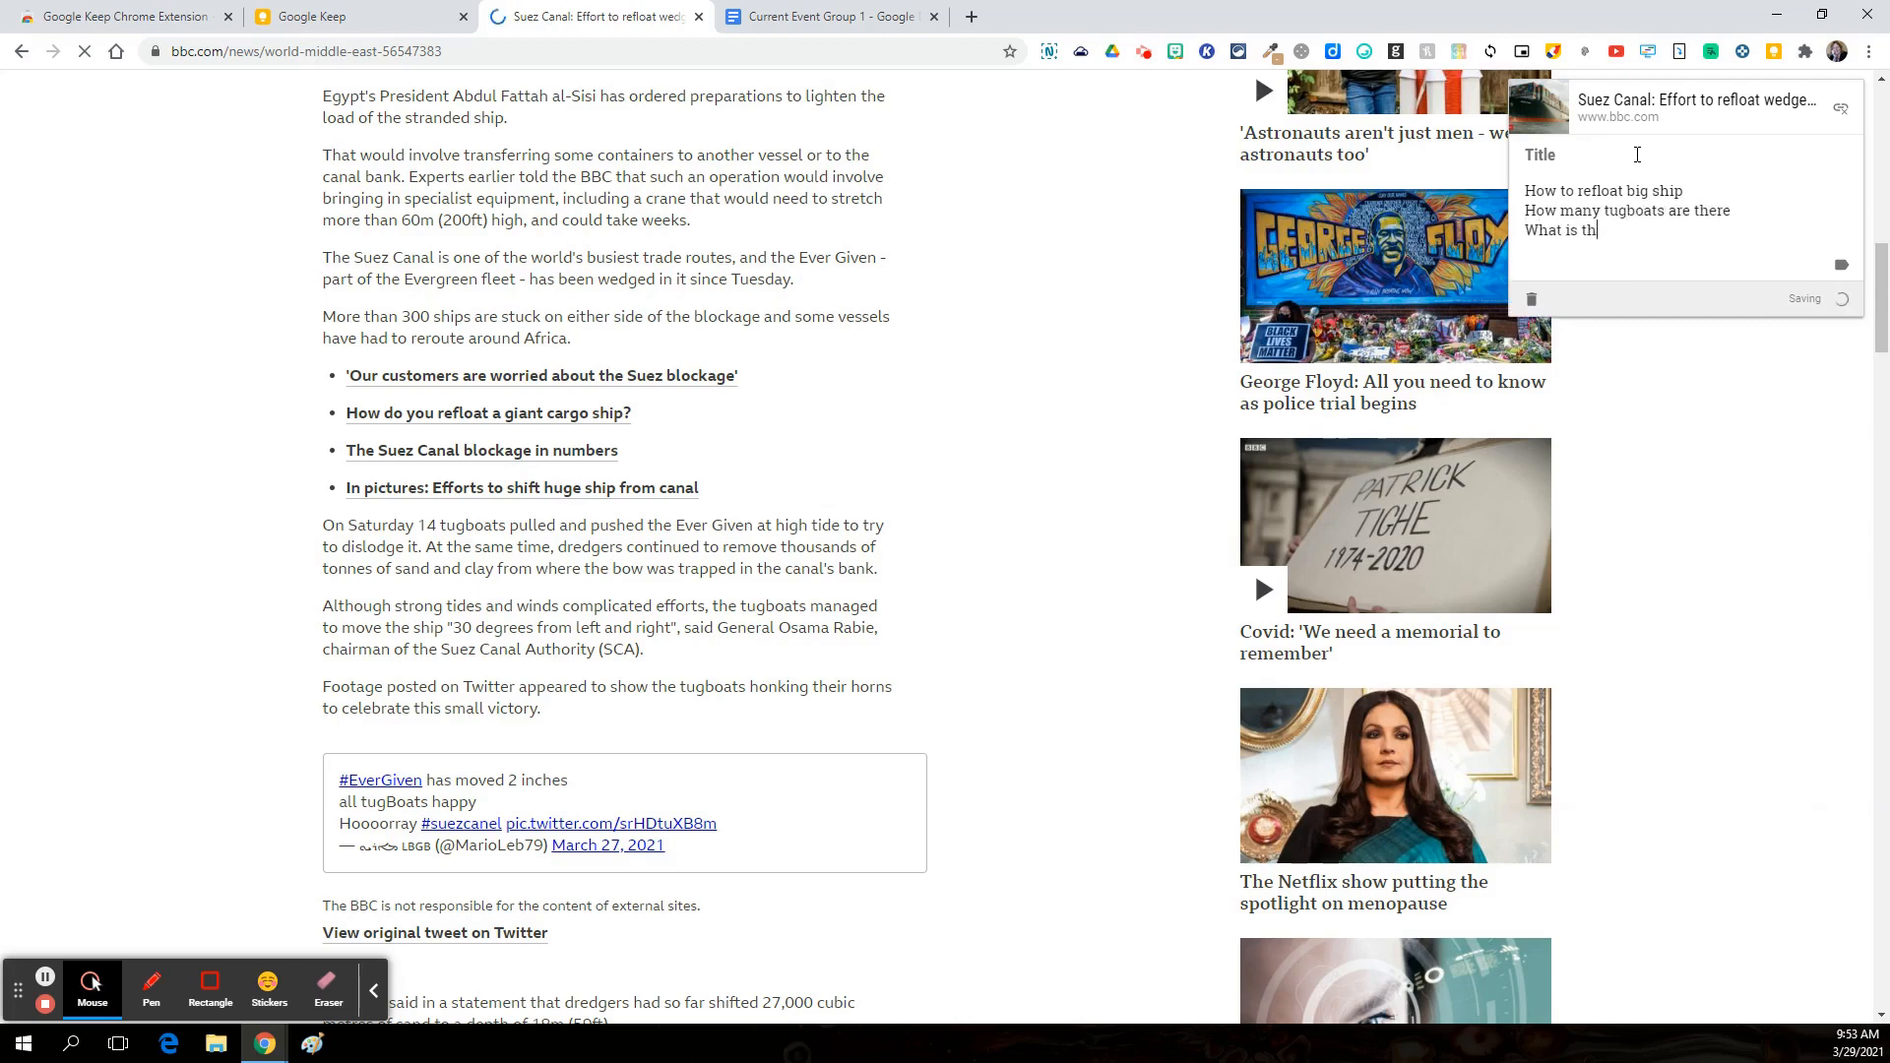
text(e cost associated with all this)
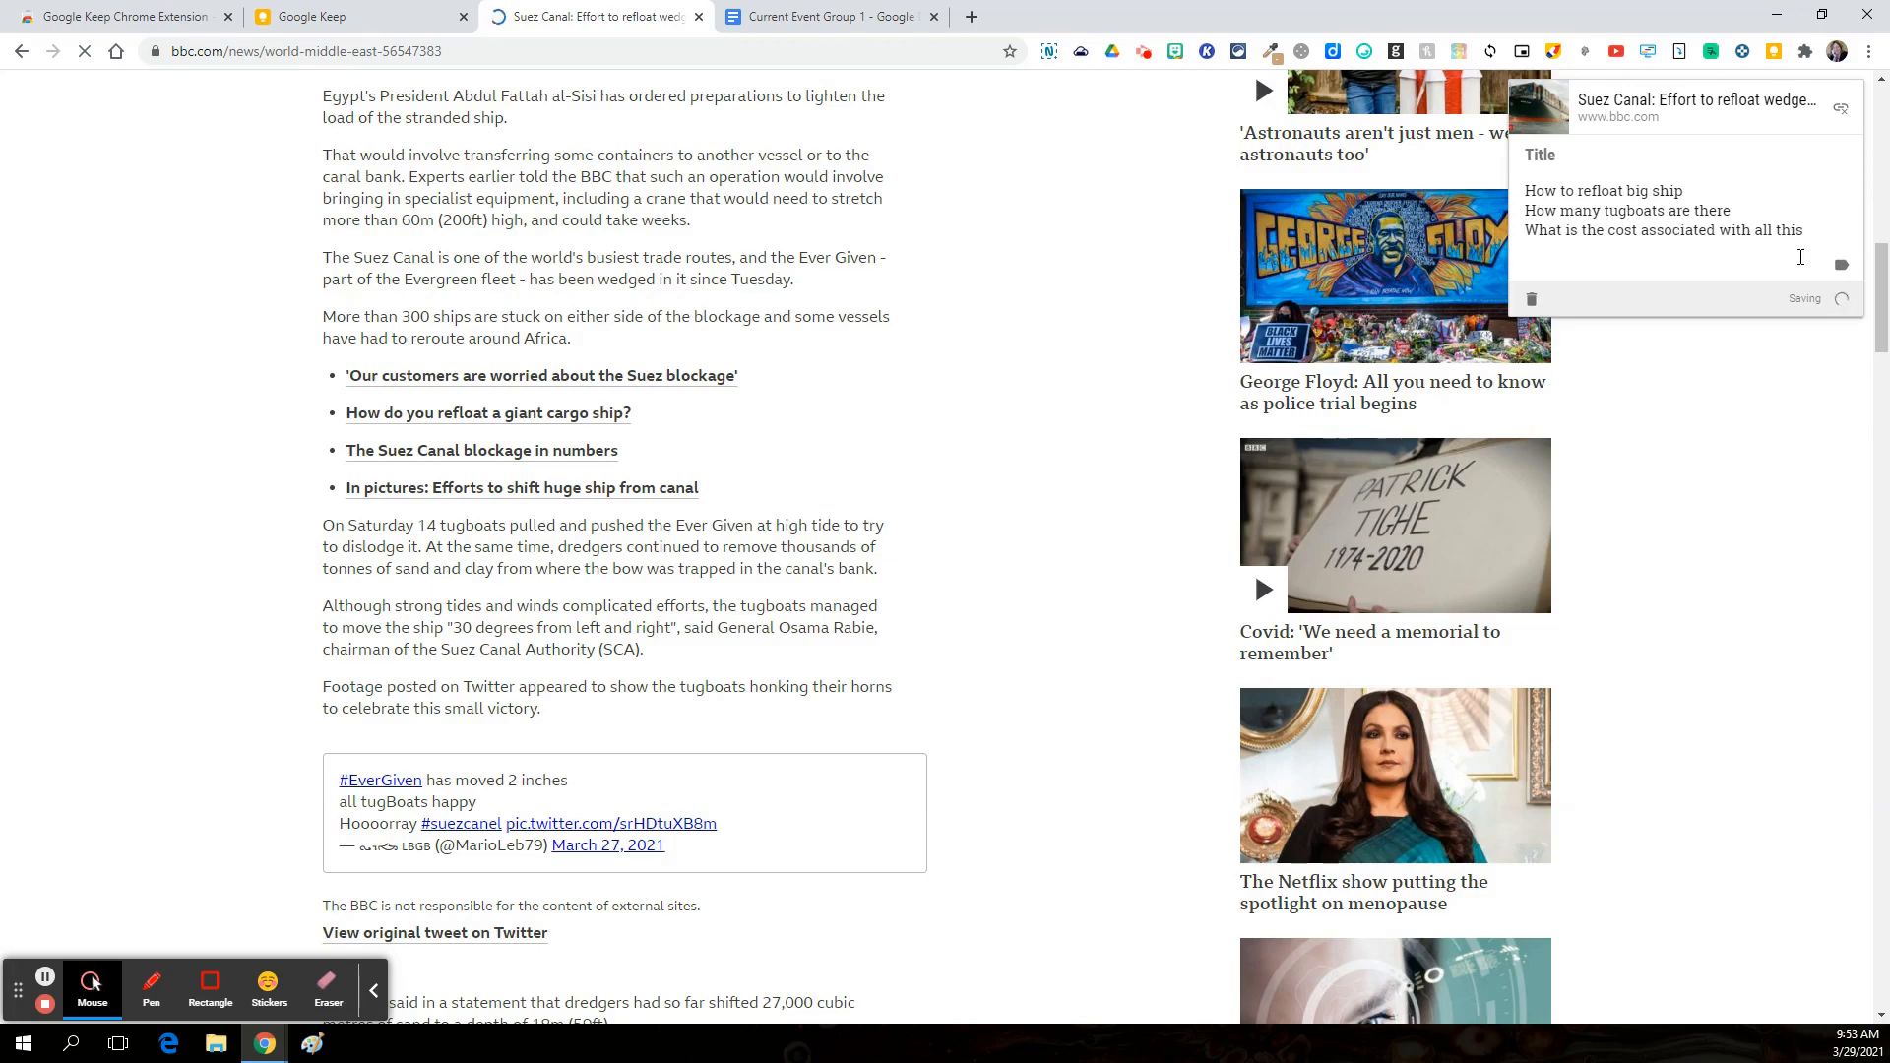
Step: Assign the "Current Events" label to the saved article note
click(1841, 268)
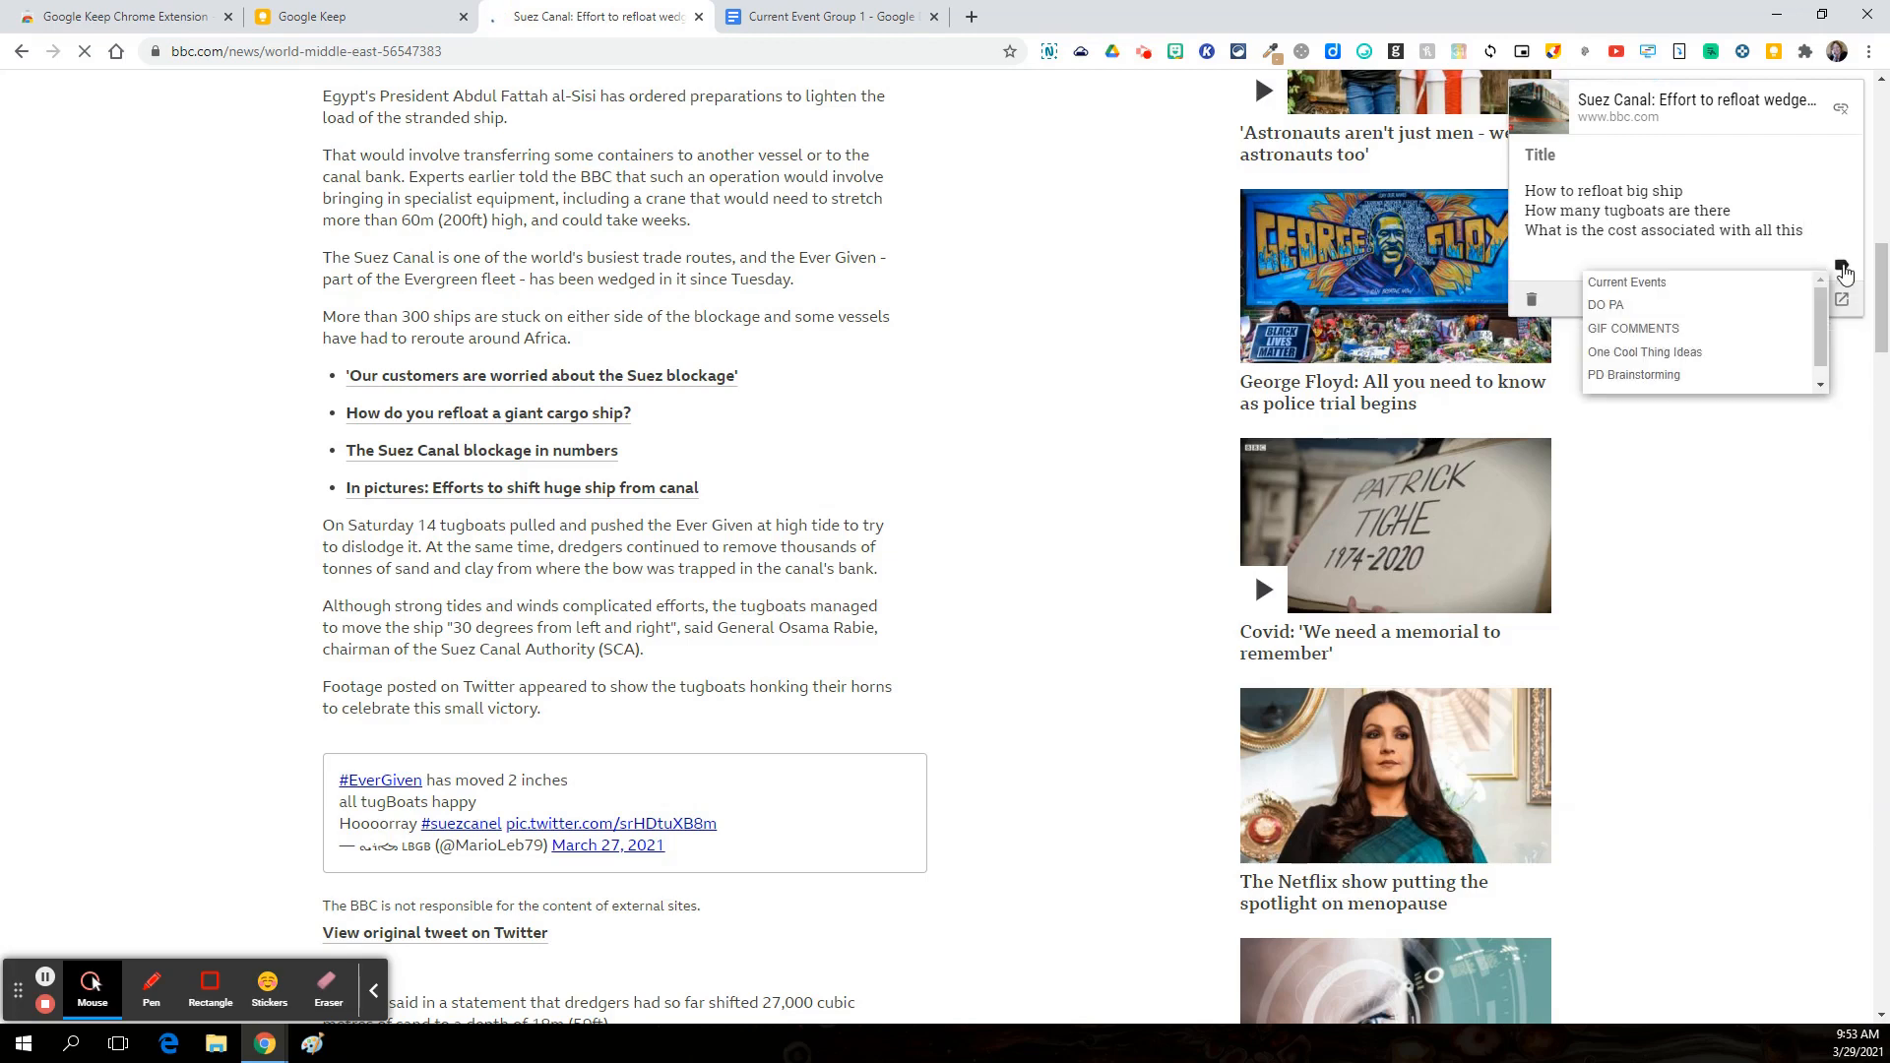
click(1658, 283)
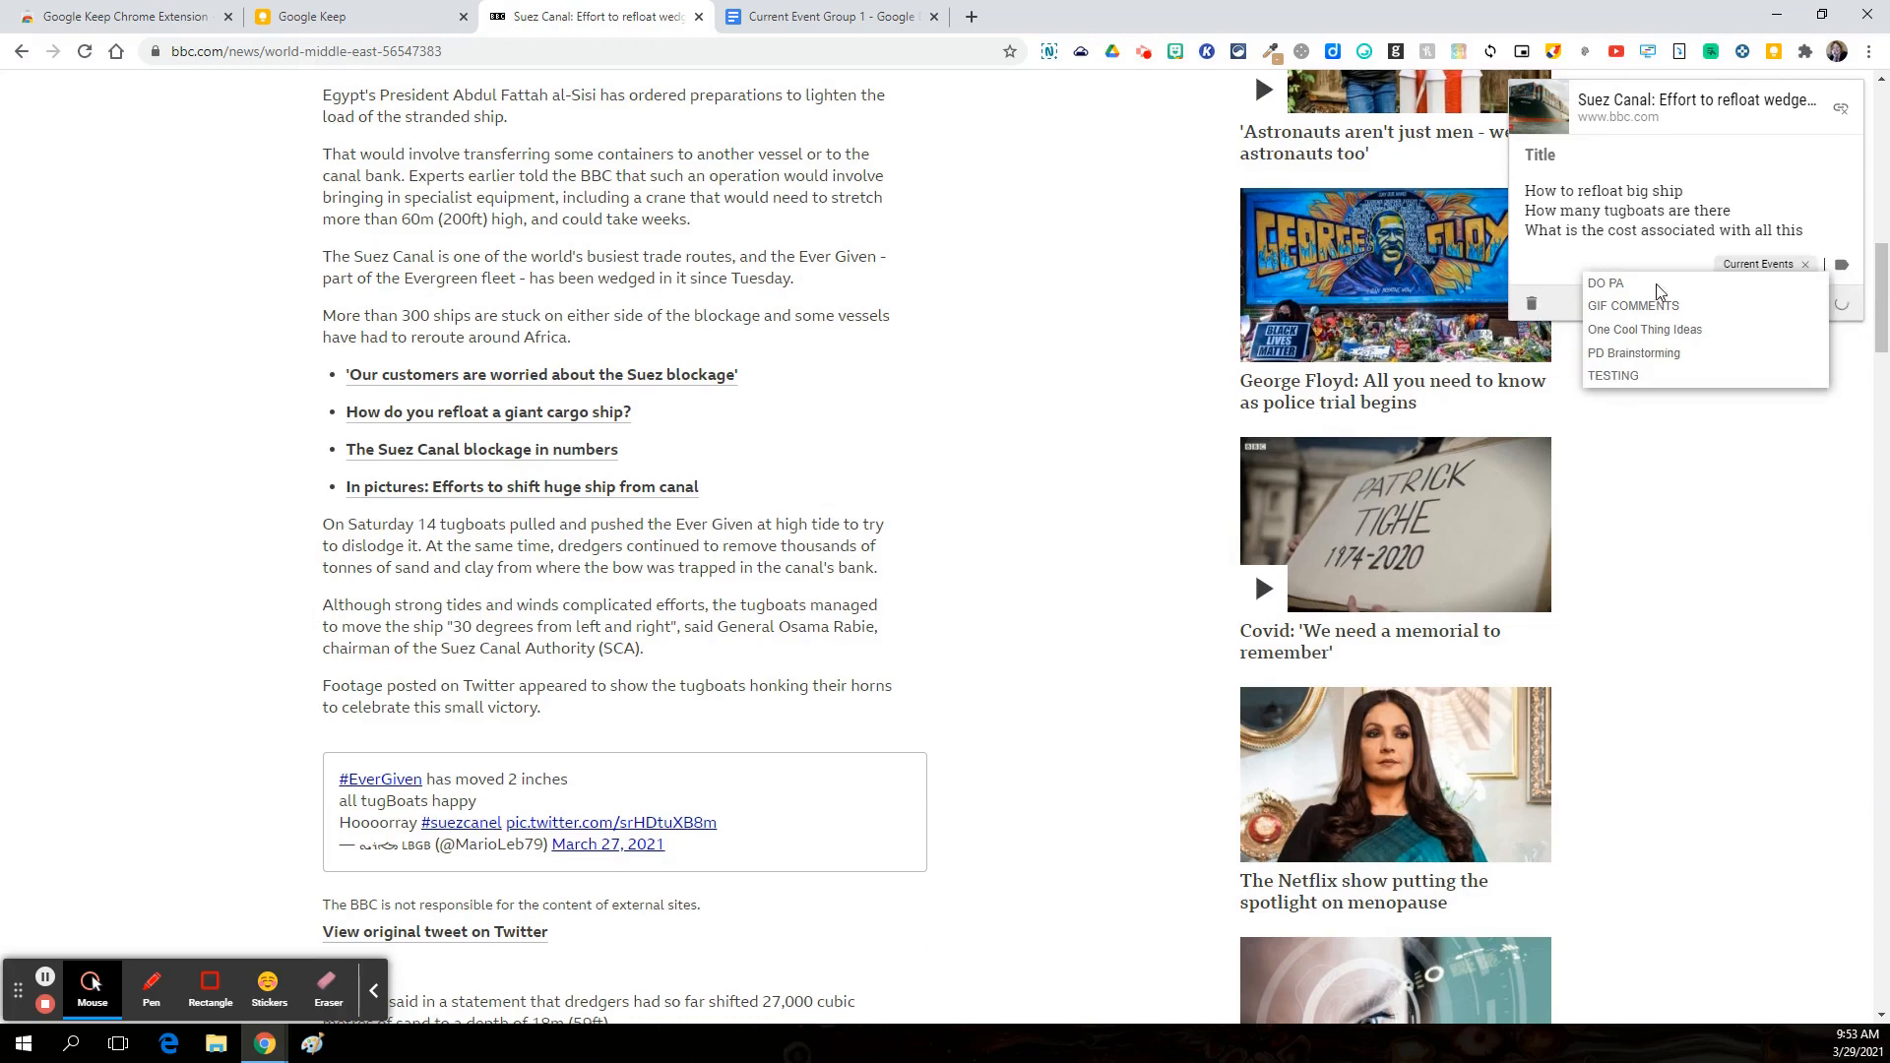
click(1828, 167)
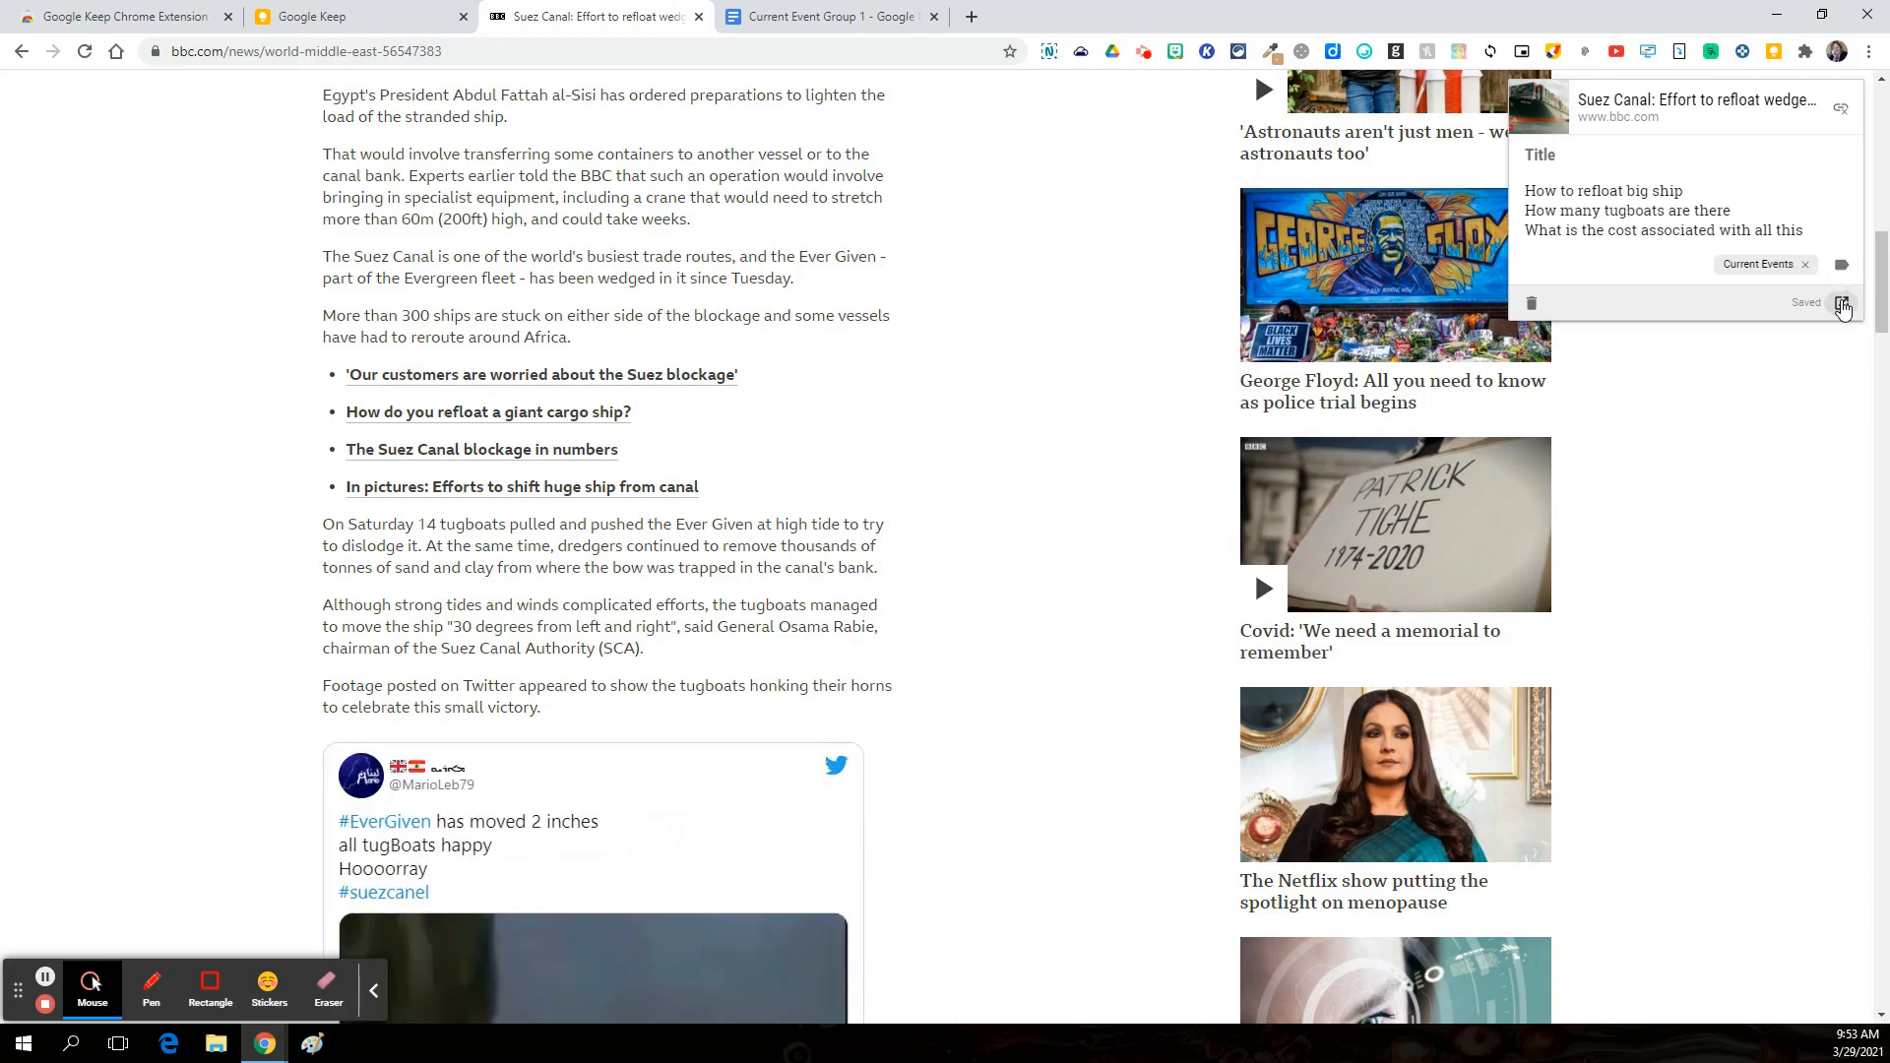
Step: Open the saved note in Google Keep, show its lines as checkboxes, and close the note
click(1841, 305)
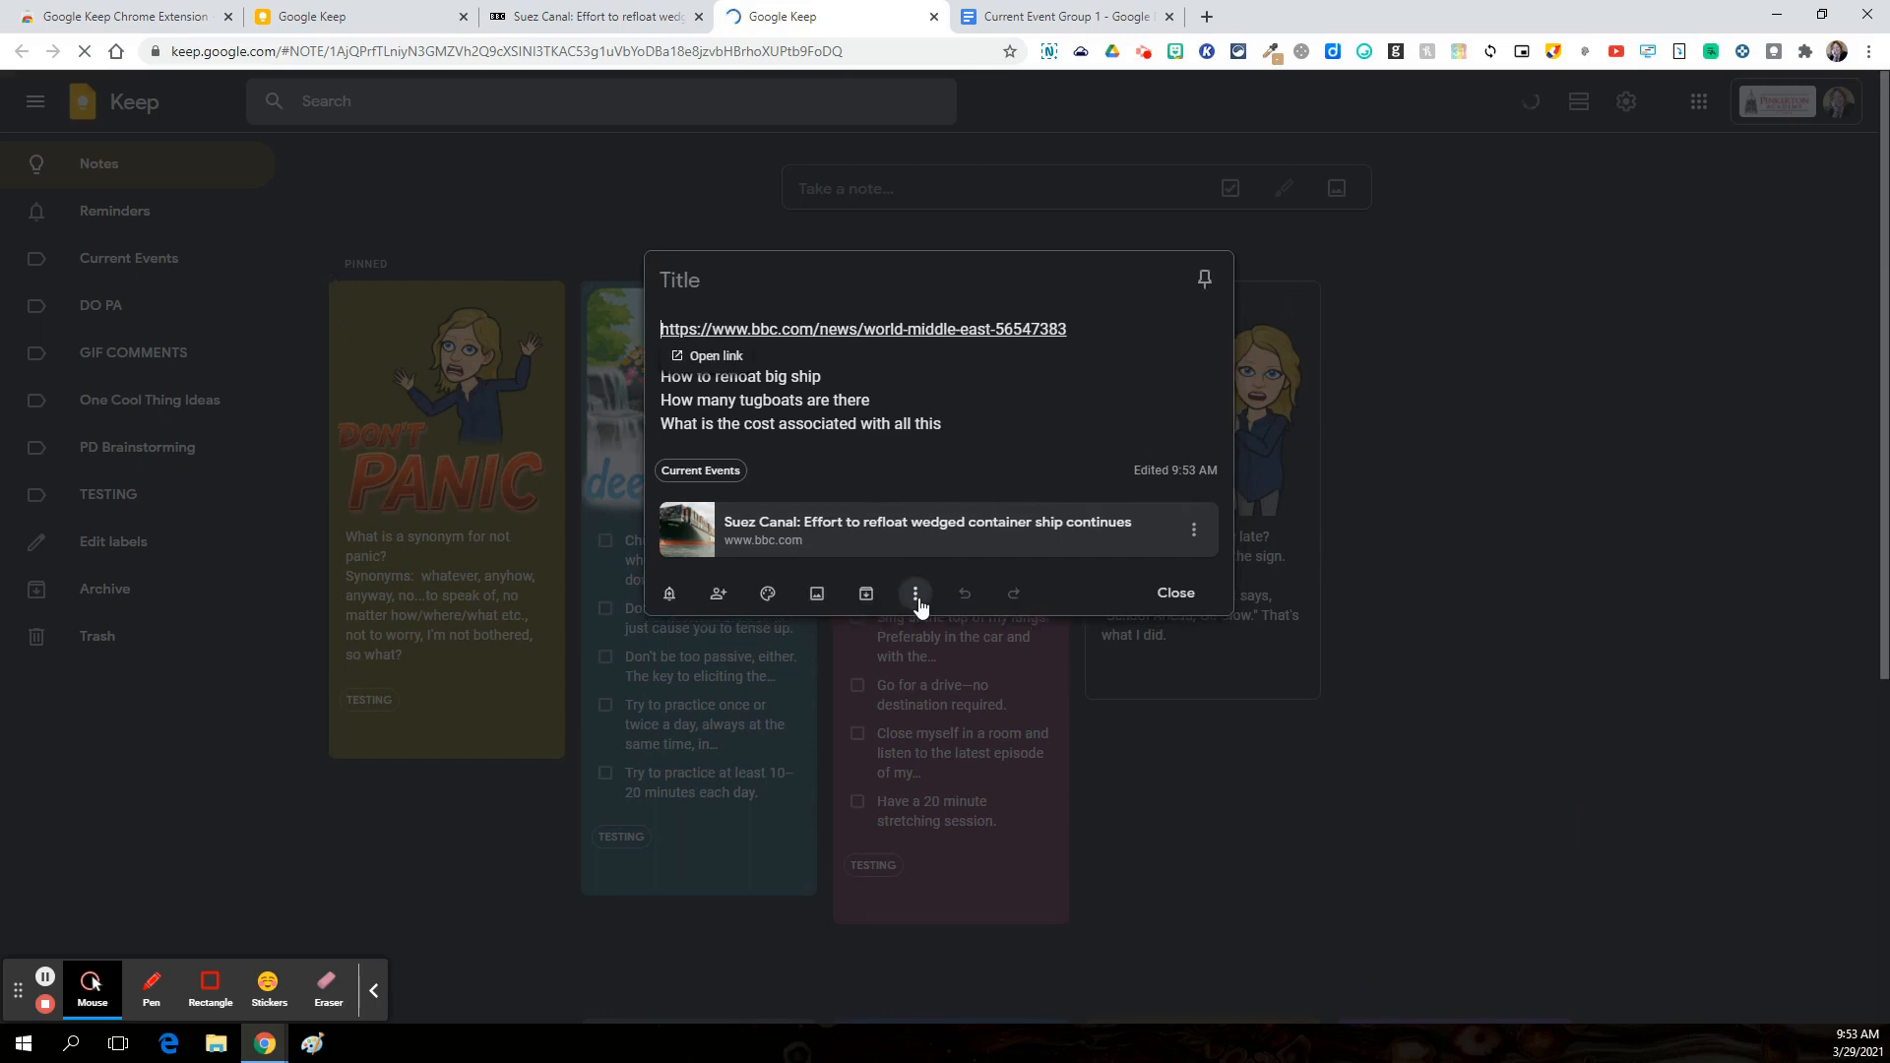
click(917, 595)
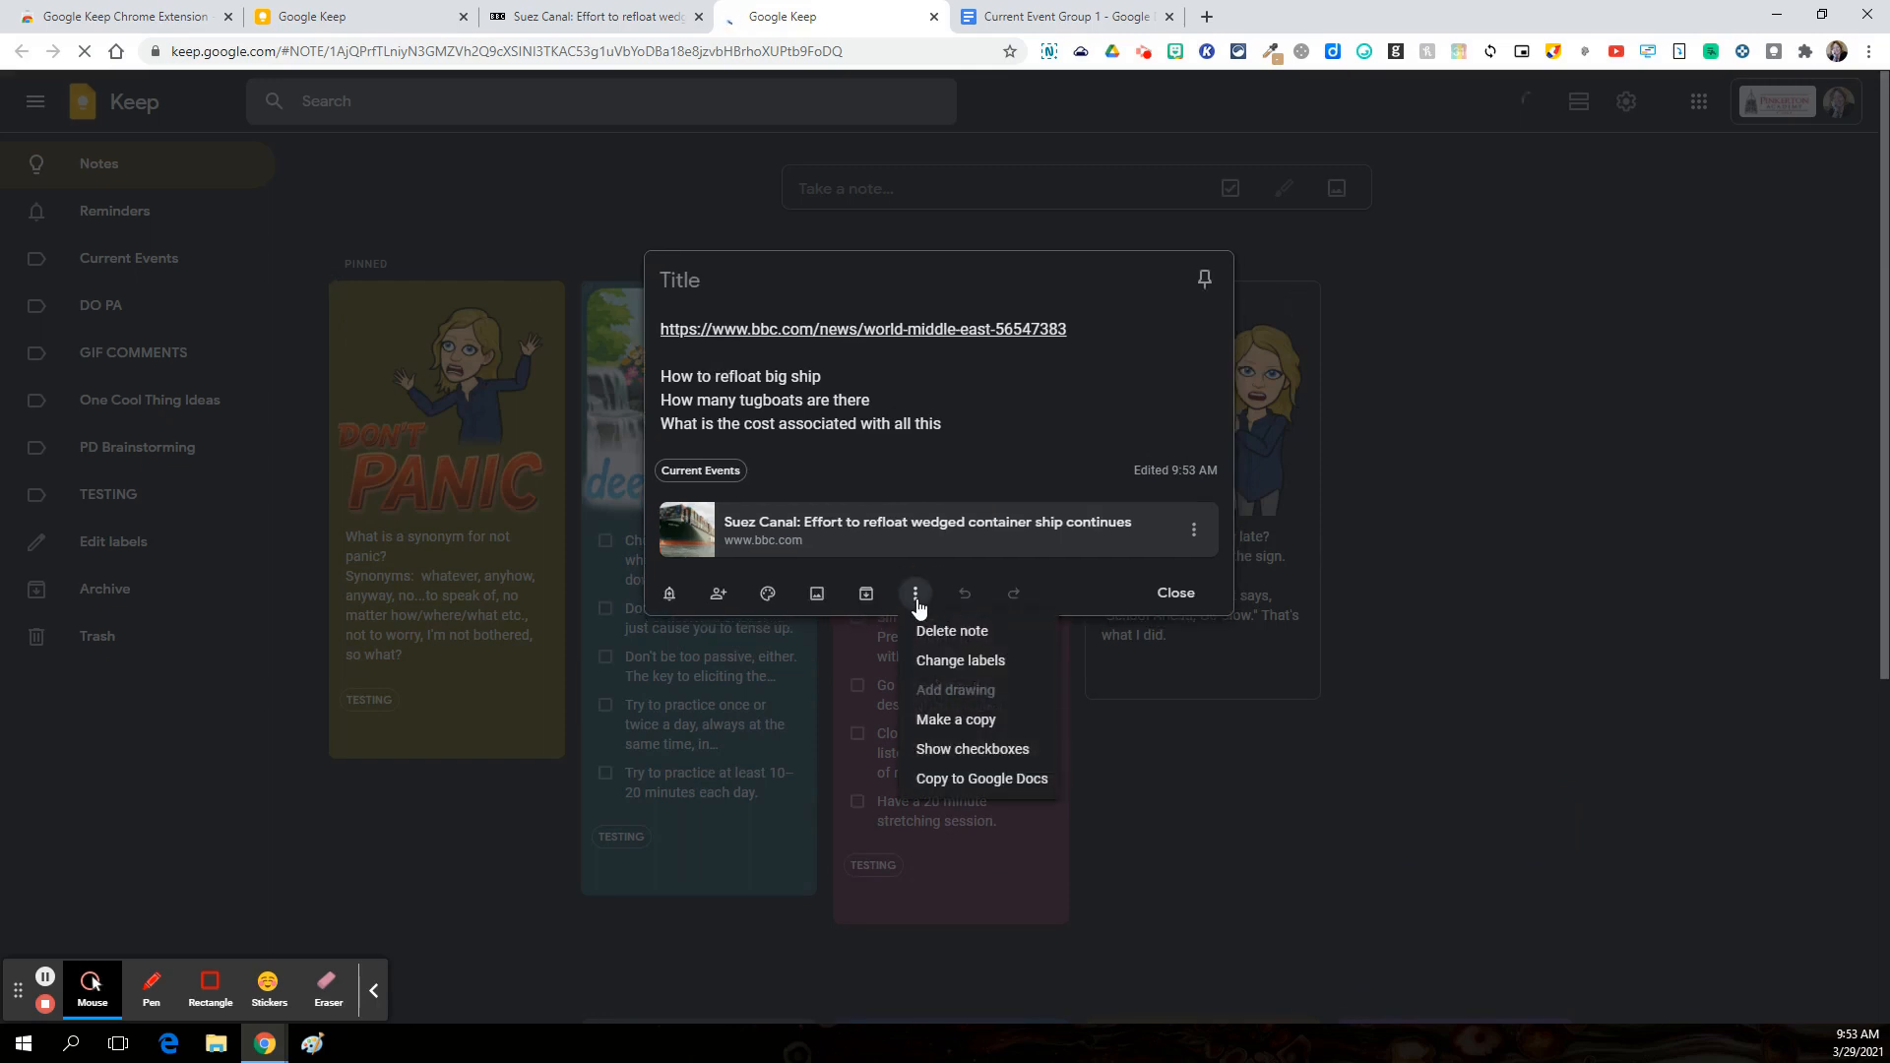
click(937, 756)
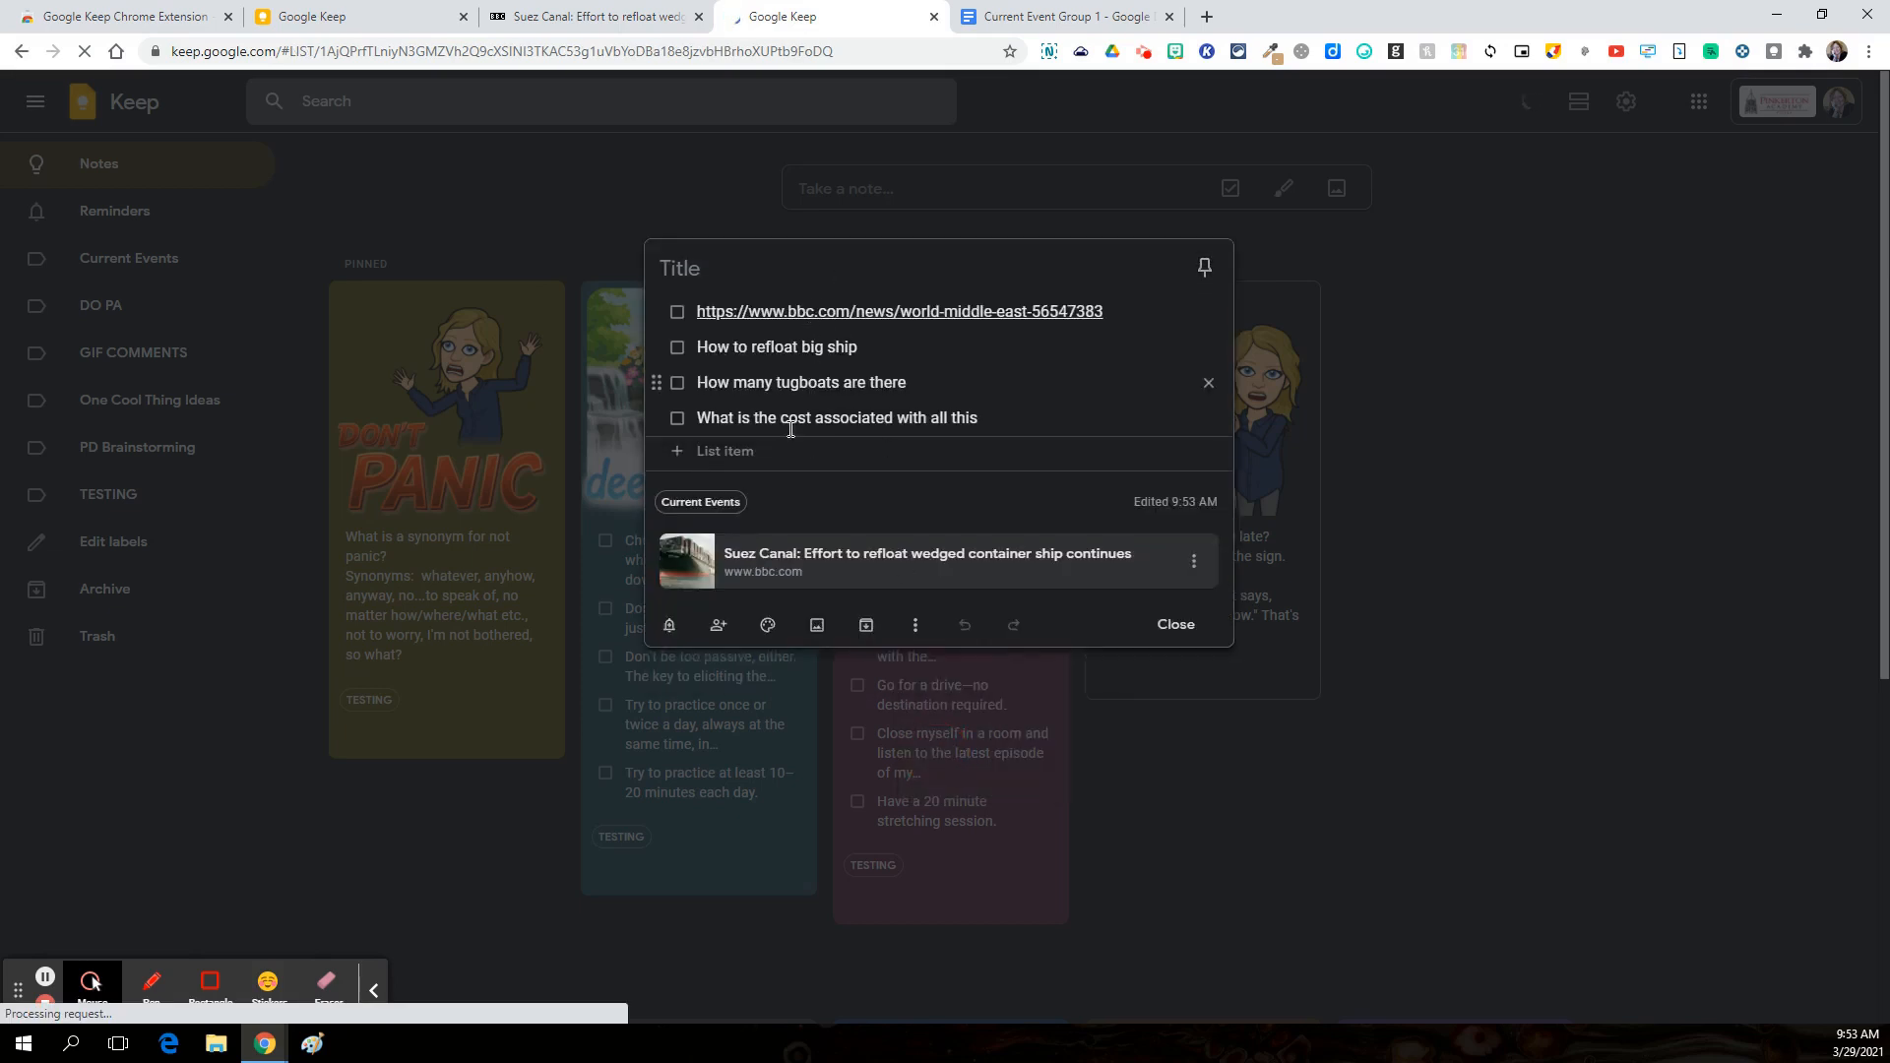
click(670, 629)
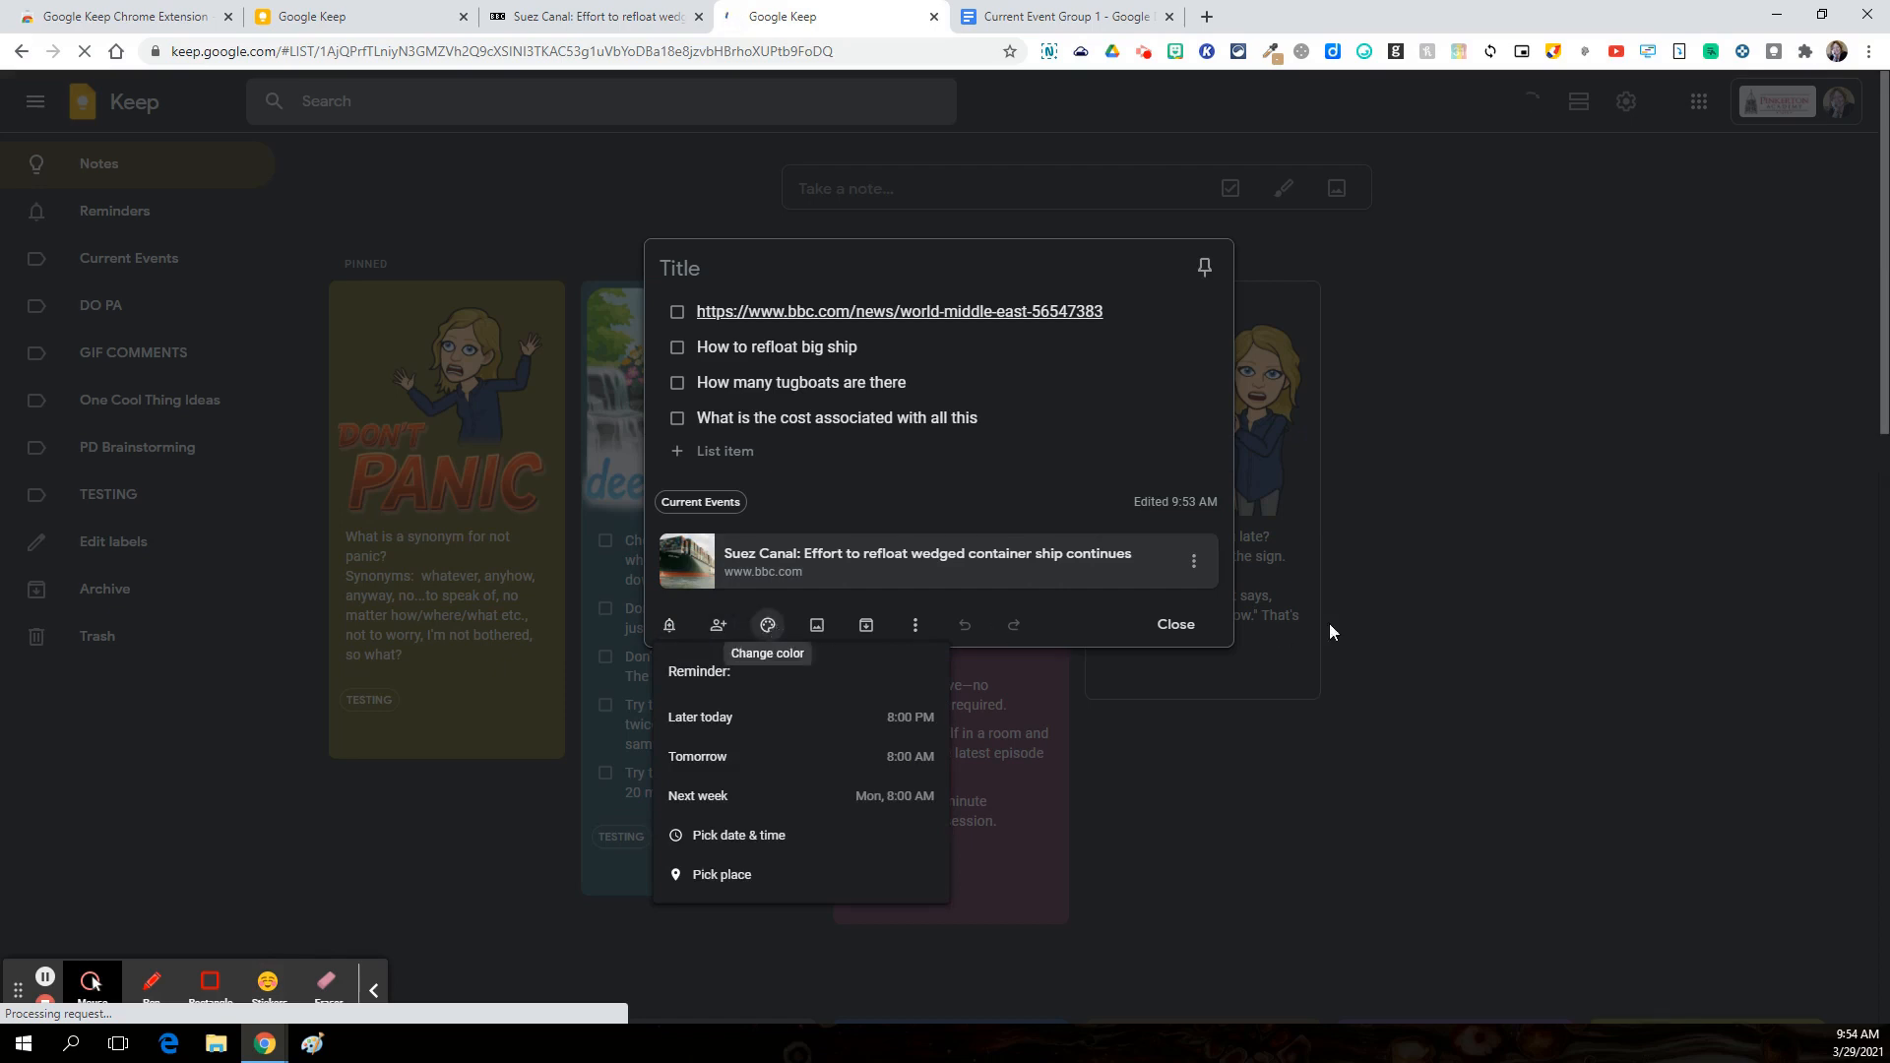
click(1176, 625)
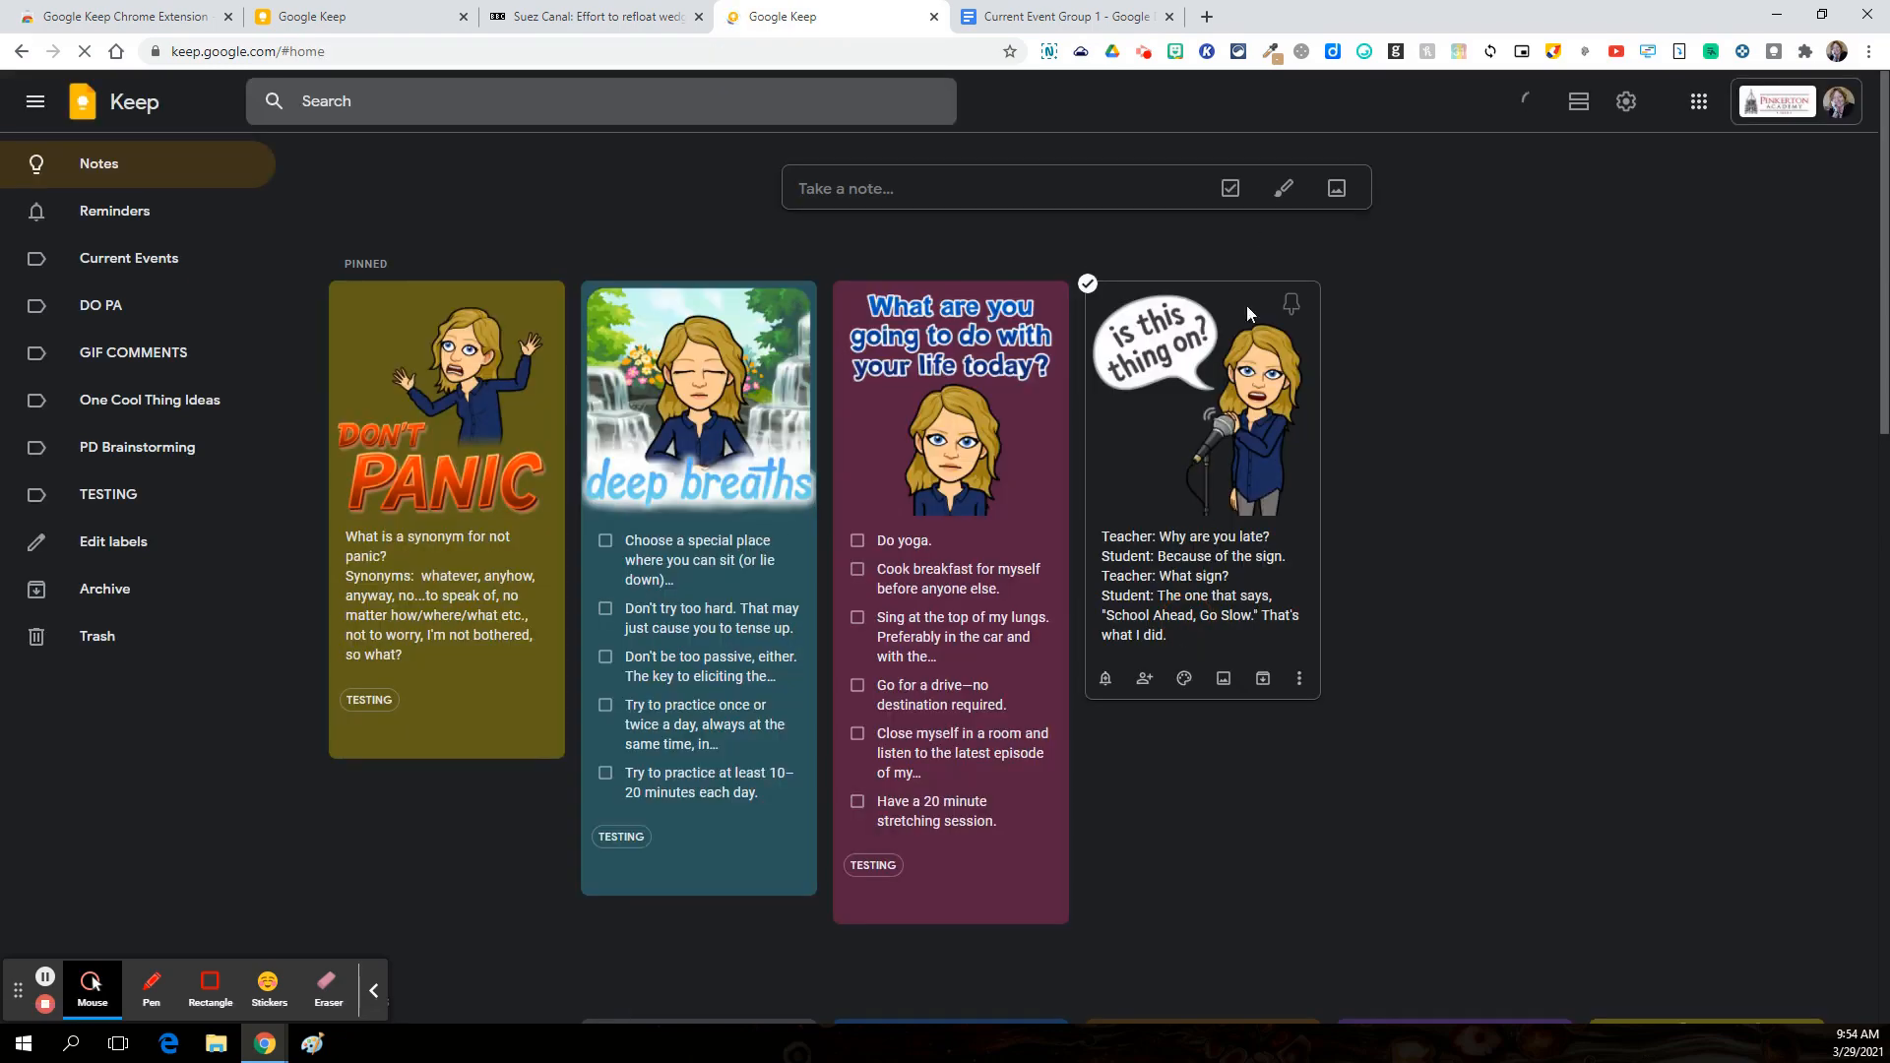
Step: In the "Current Event Group 1" Google Doc, add the Suez Canal note from Keep below the horizontal line
click(1044, 19)
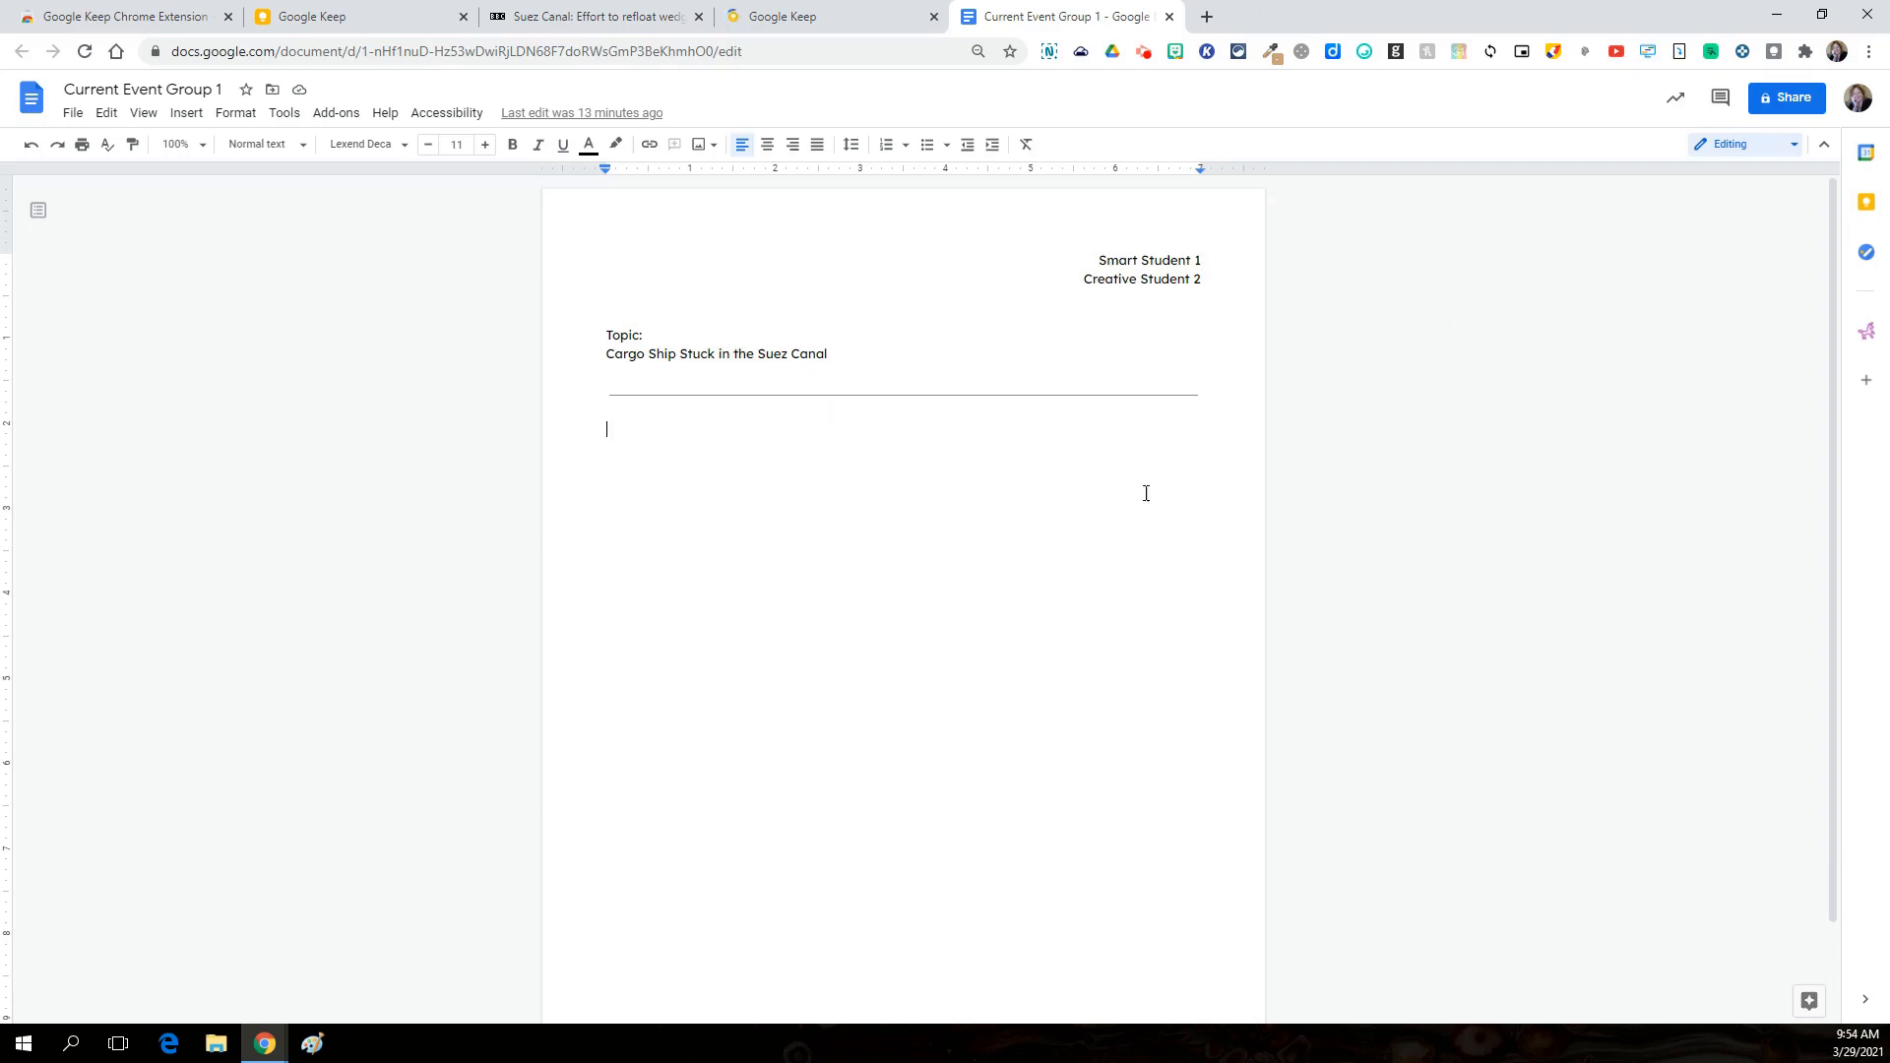
click(1869, 206)
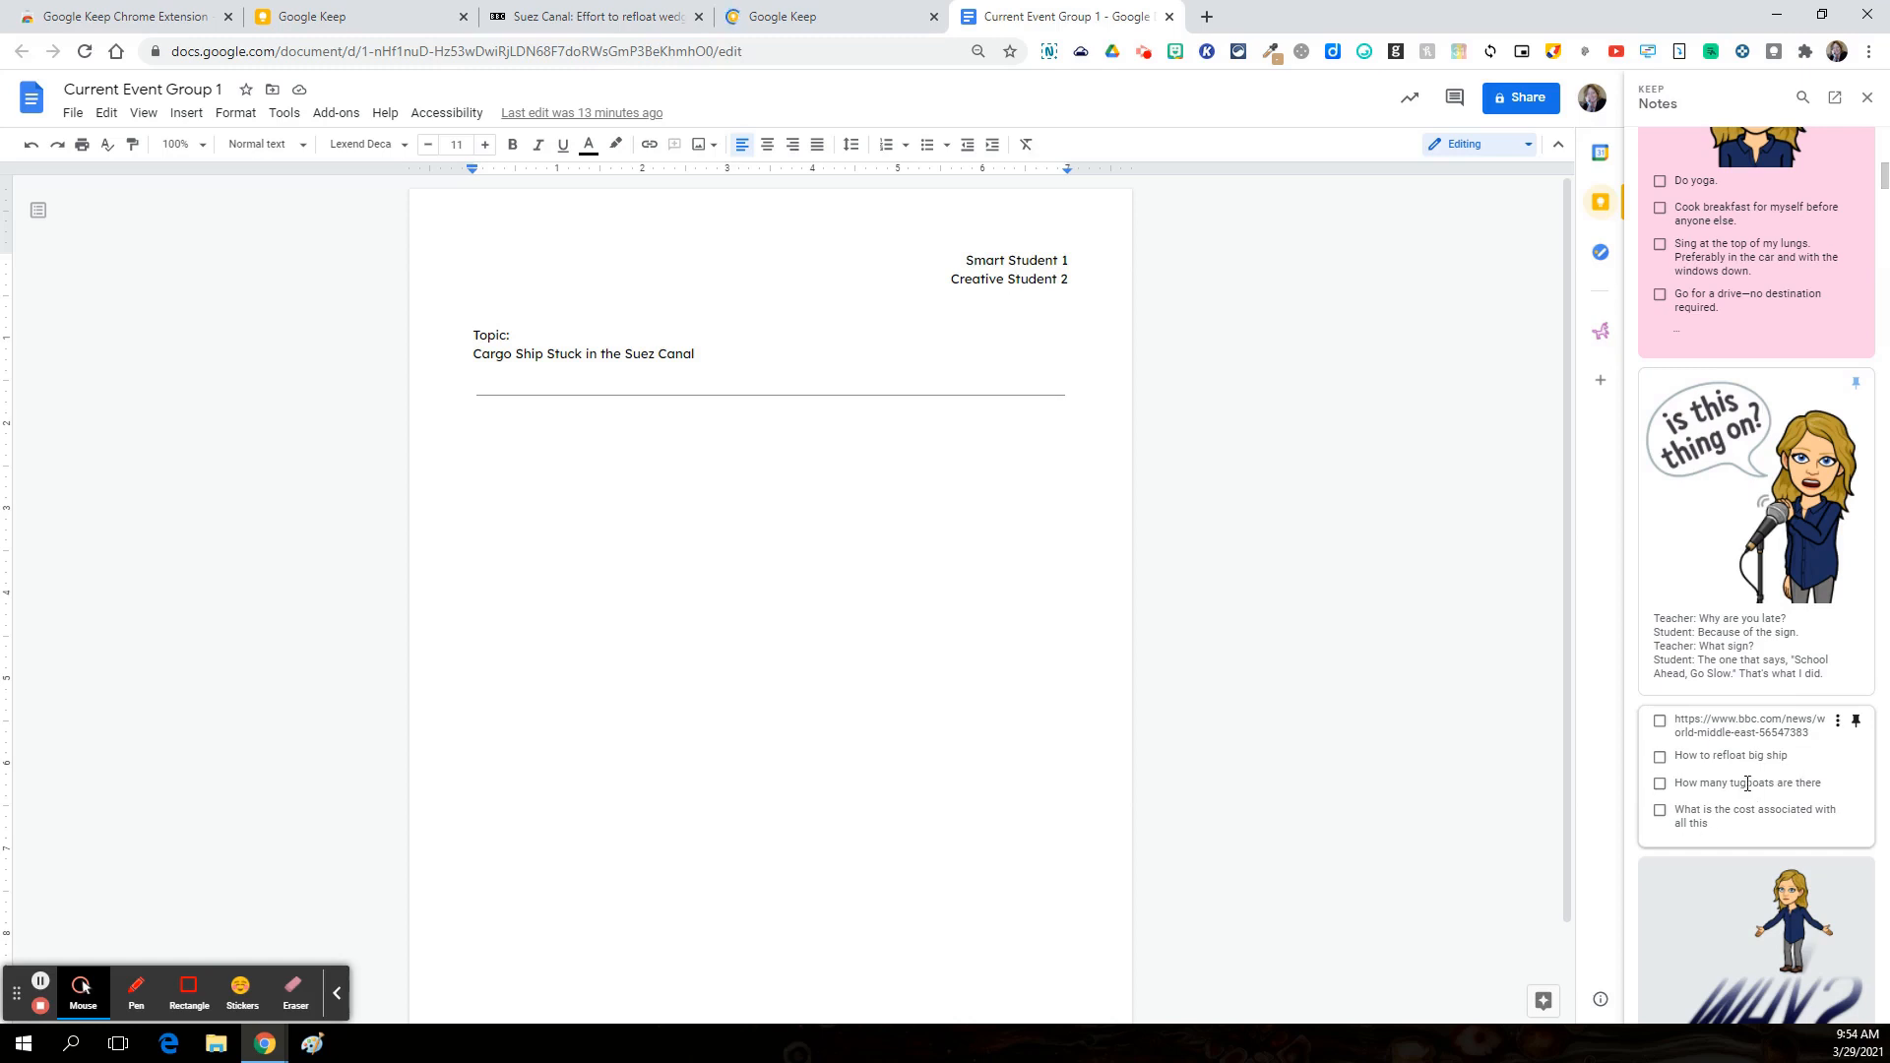
click(526, 441)
mouse_move(1838, 737)
click(1836, 724)
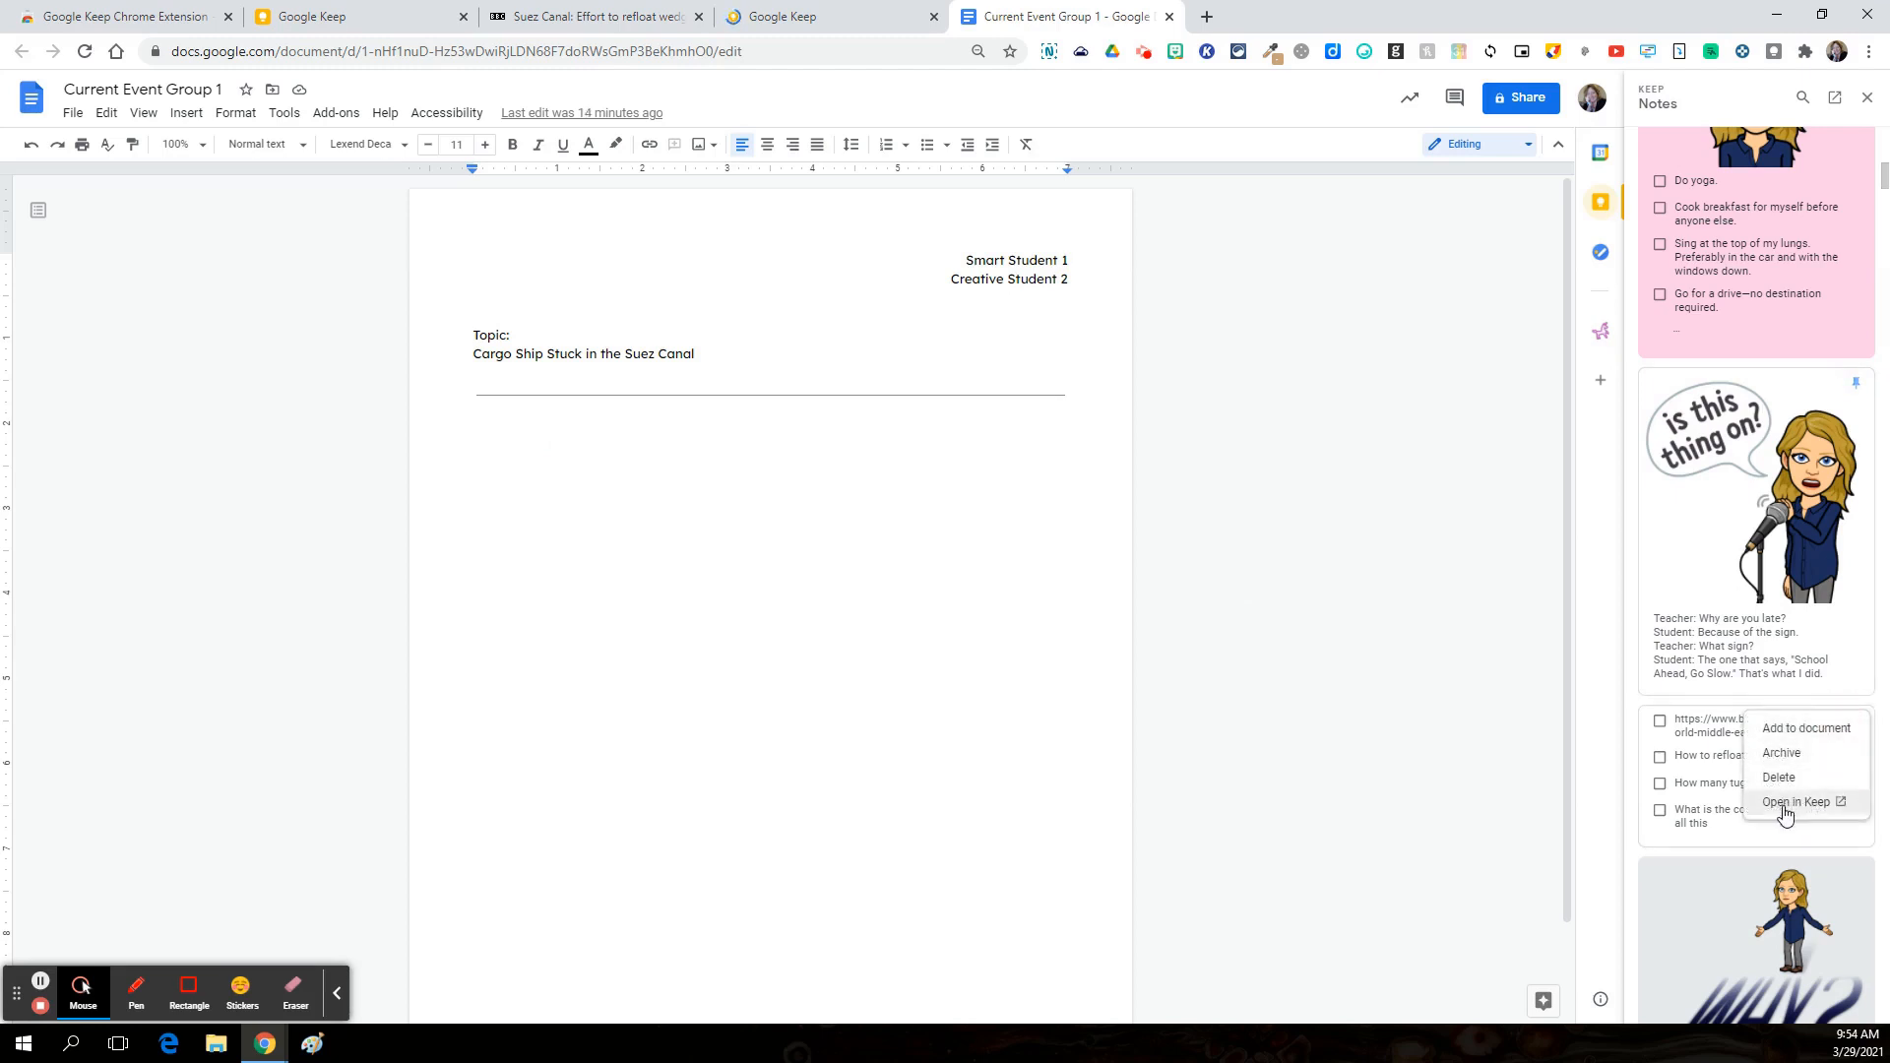
click(1772, 732)
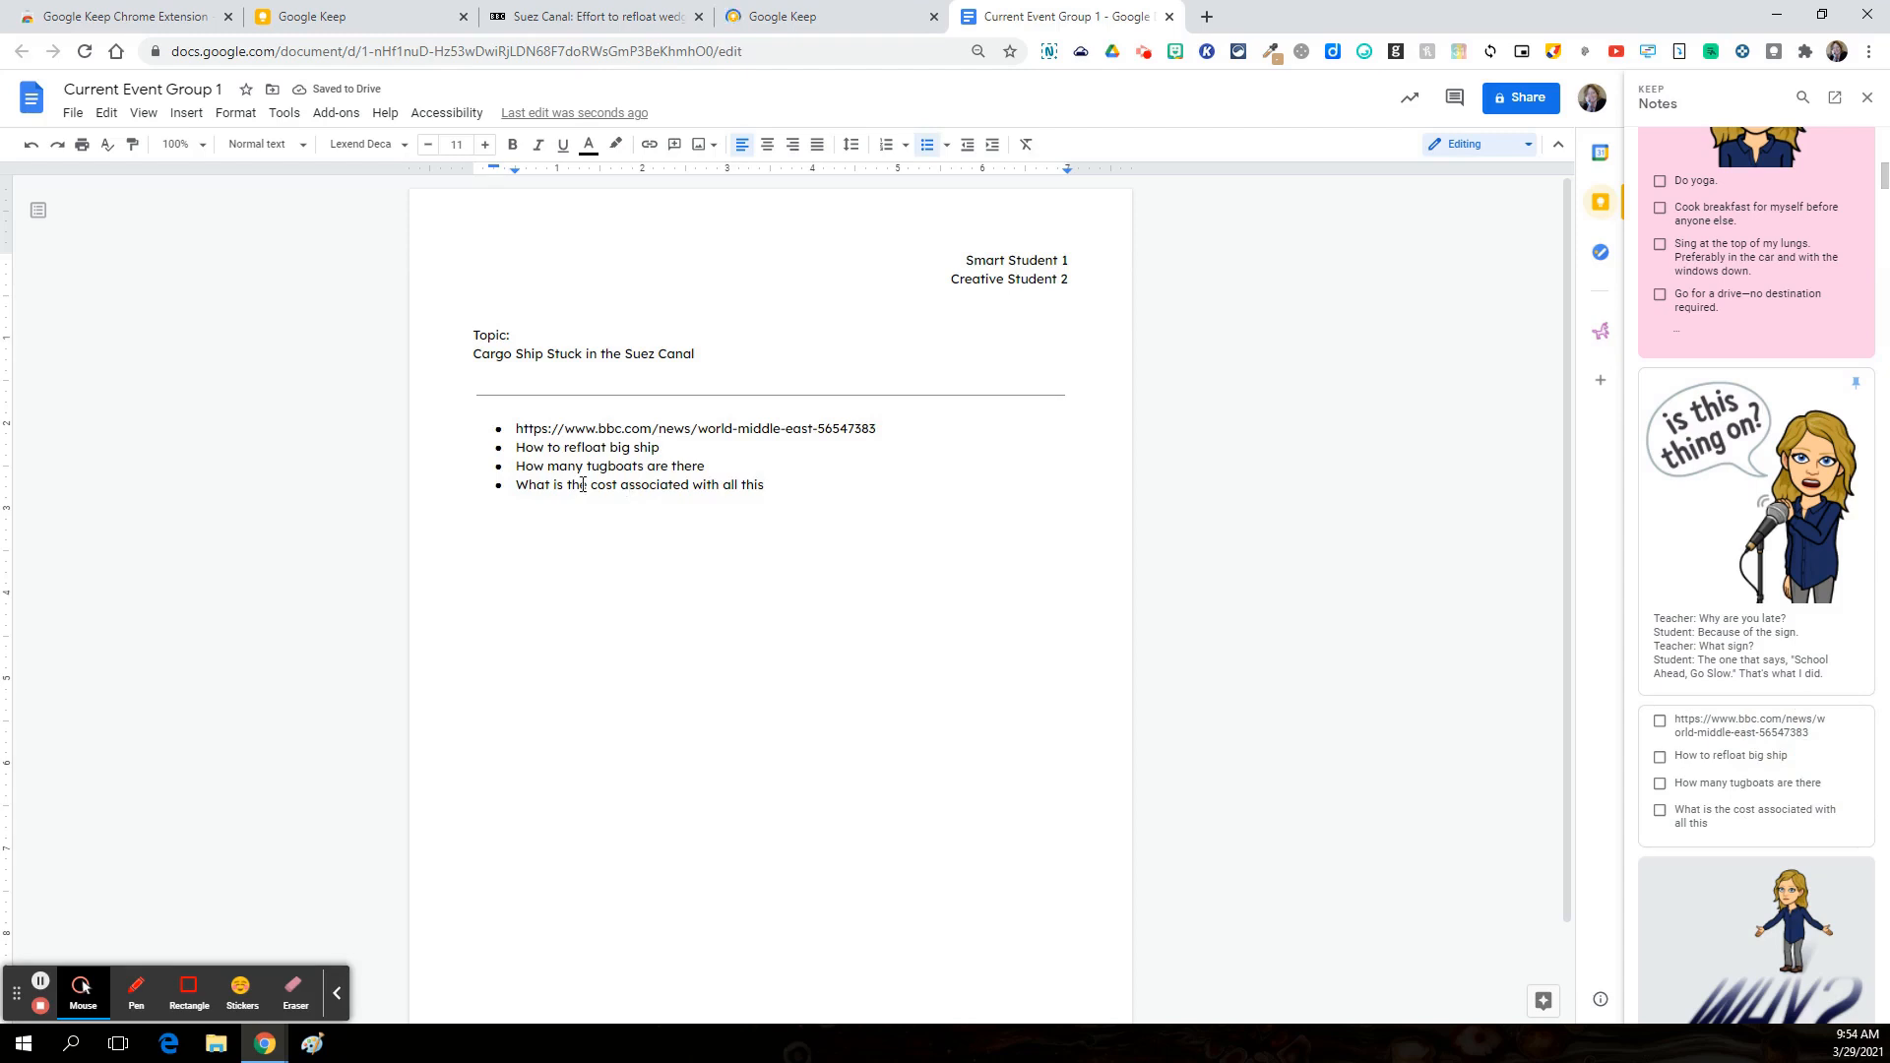
Step: Turn the BBC address in the first bullet into a link and replace the URL with the article's title
click(877, 429)
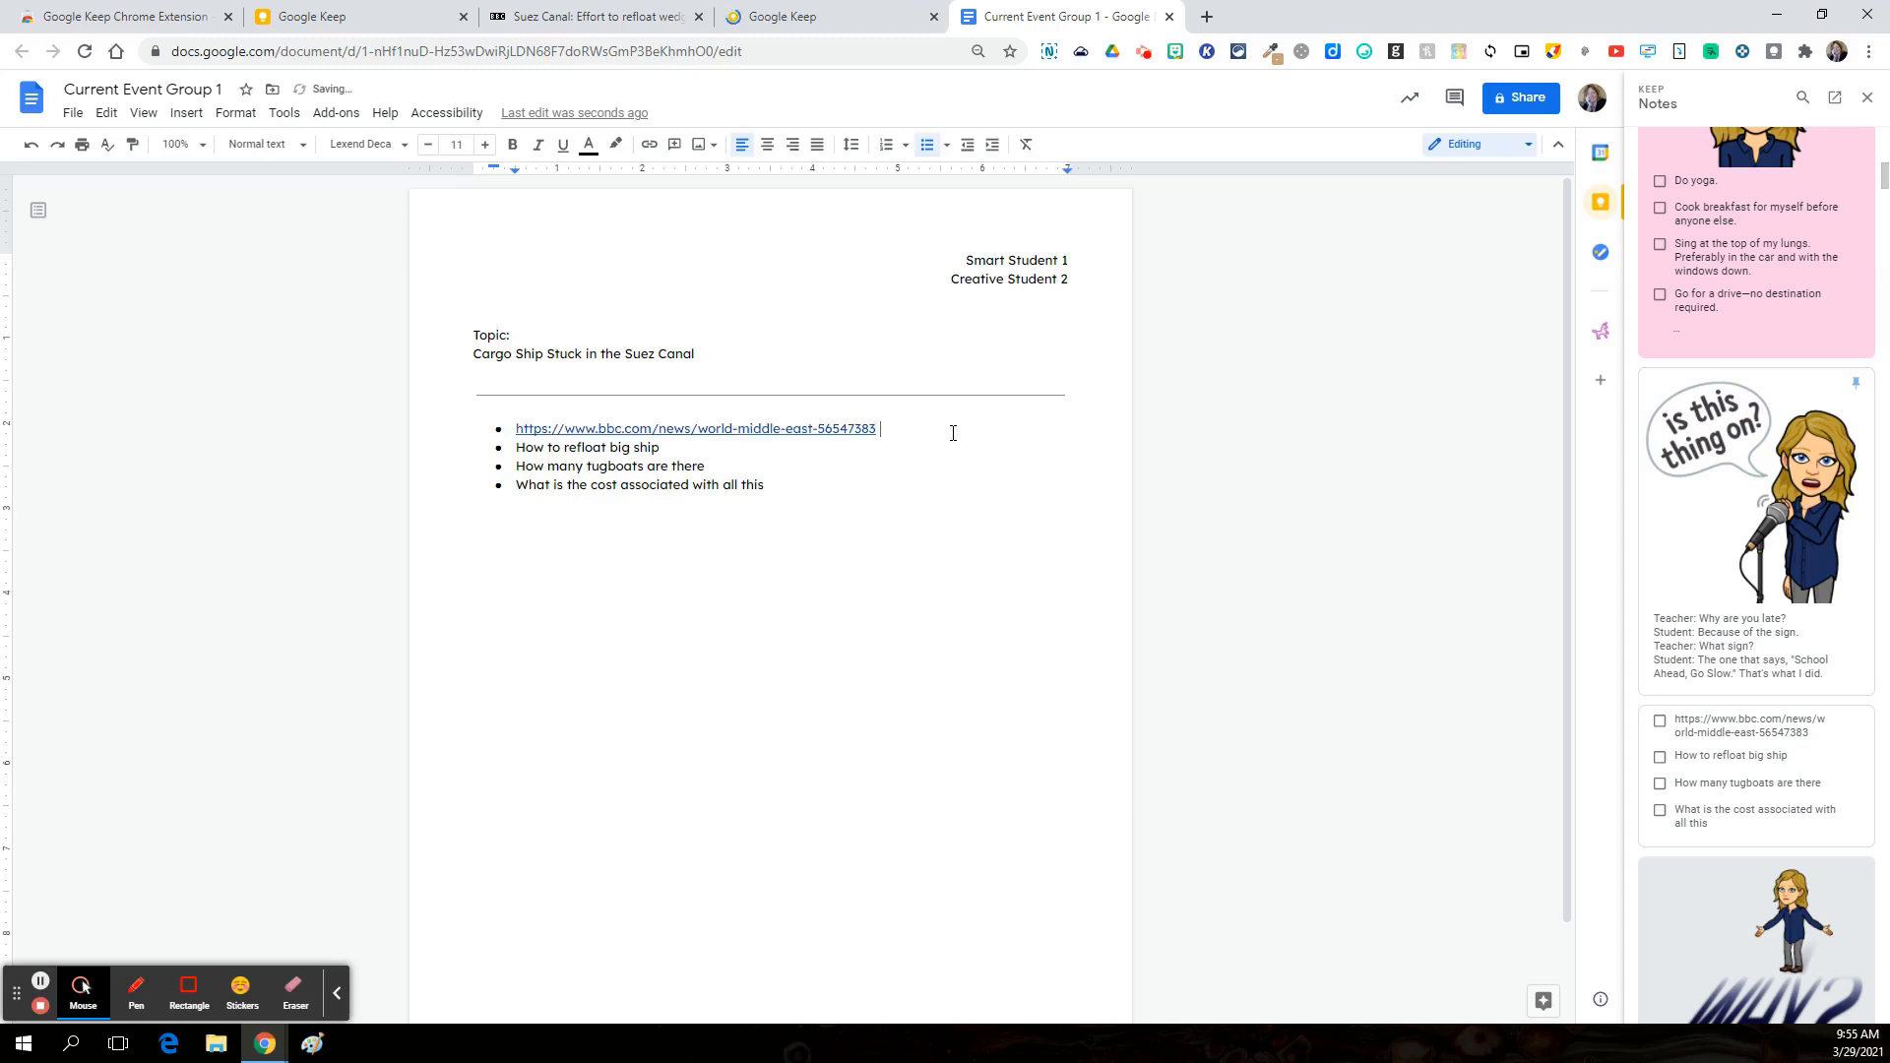
click(638, 429)
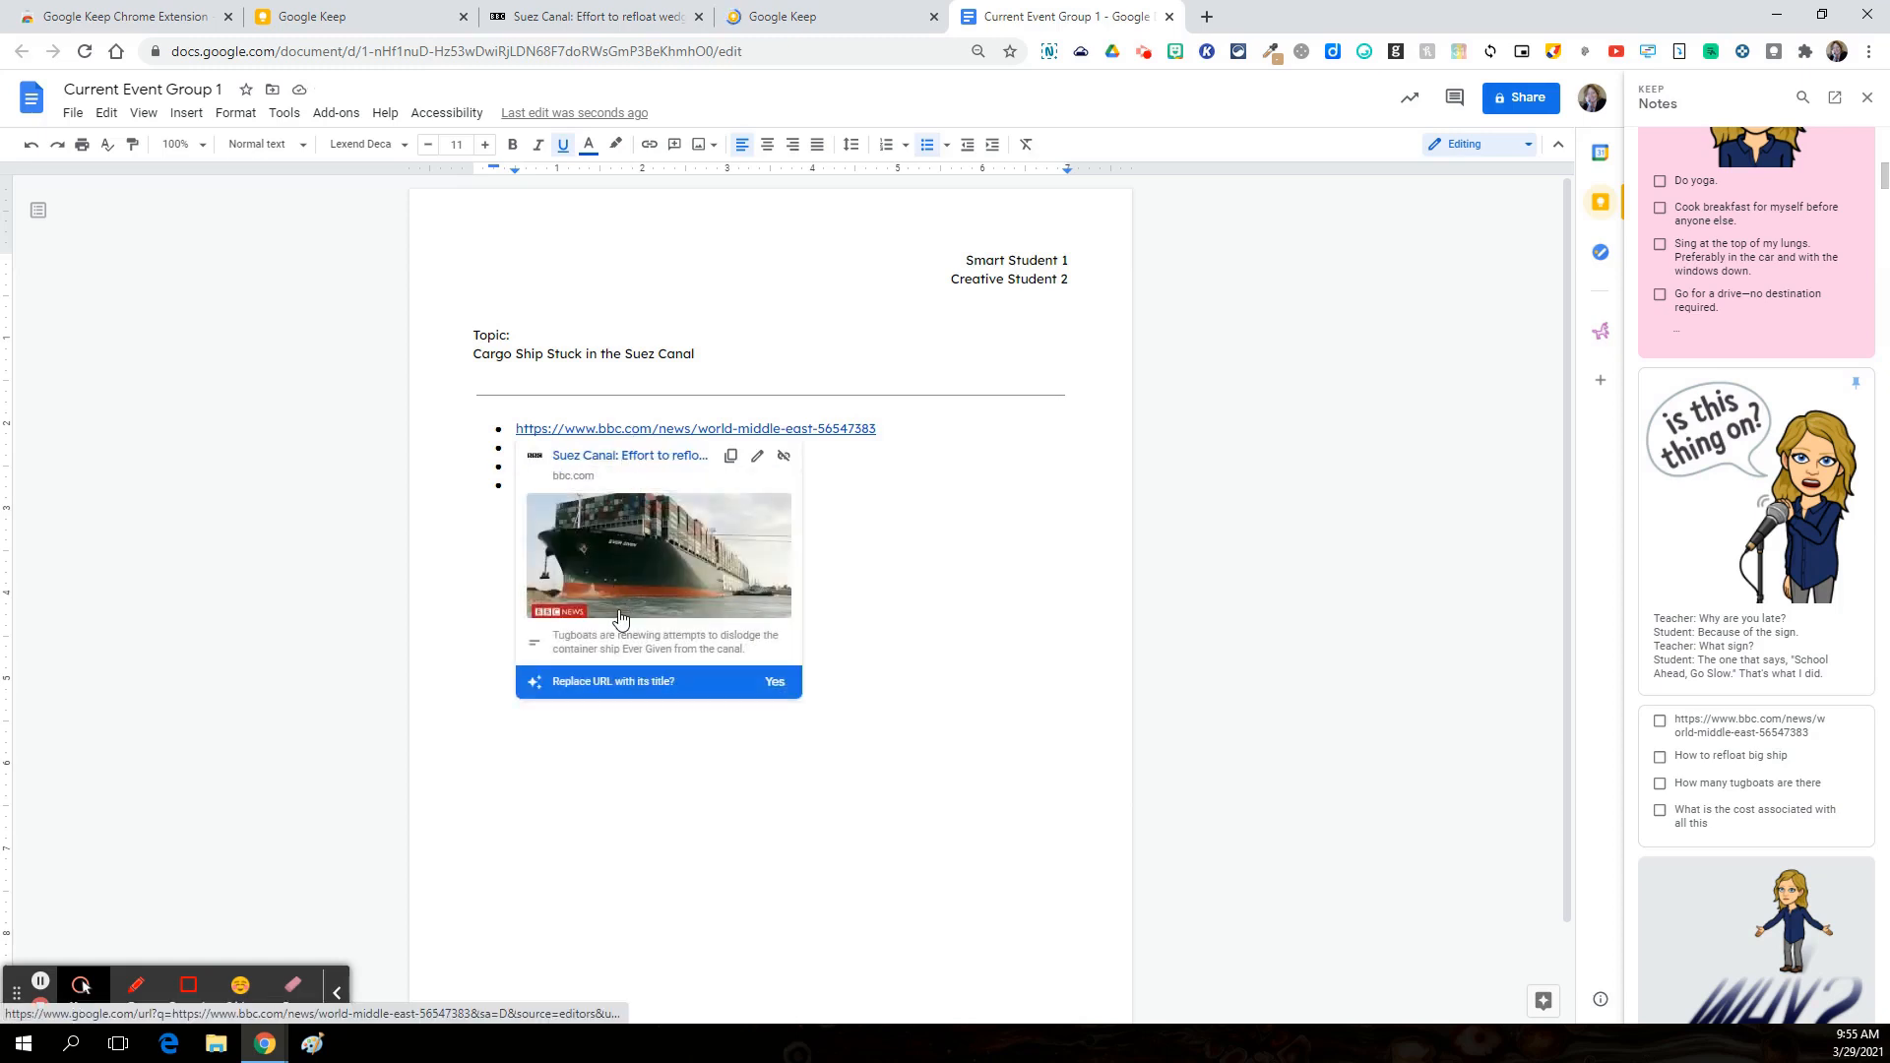
click(778, 684)
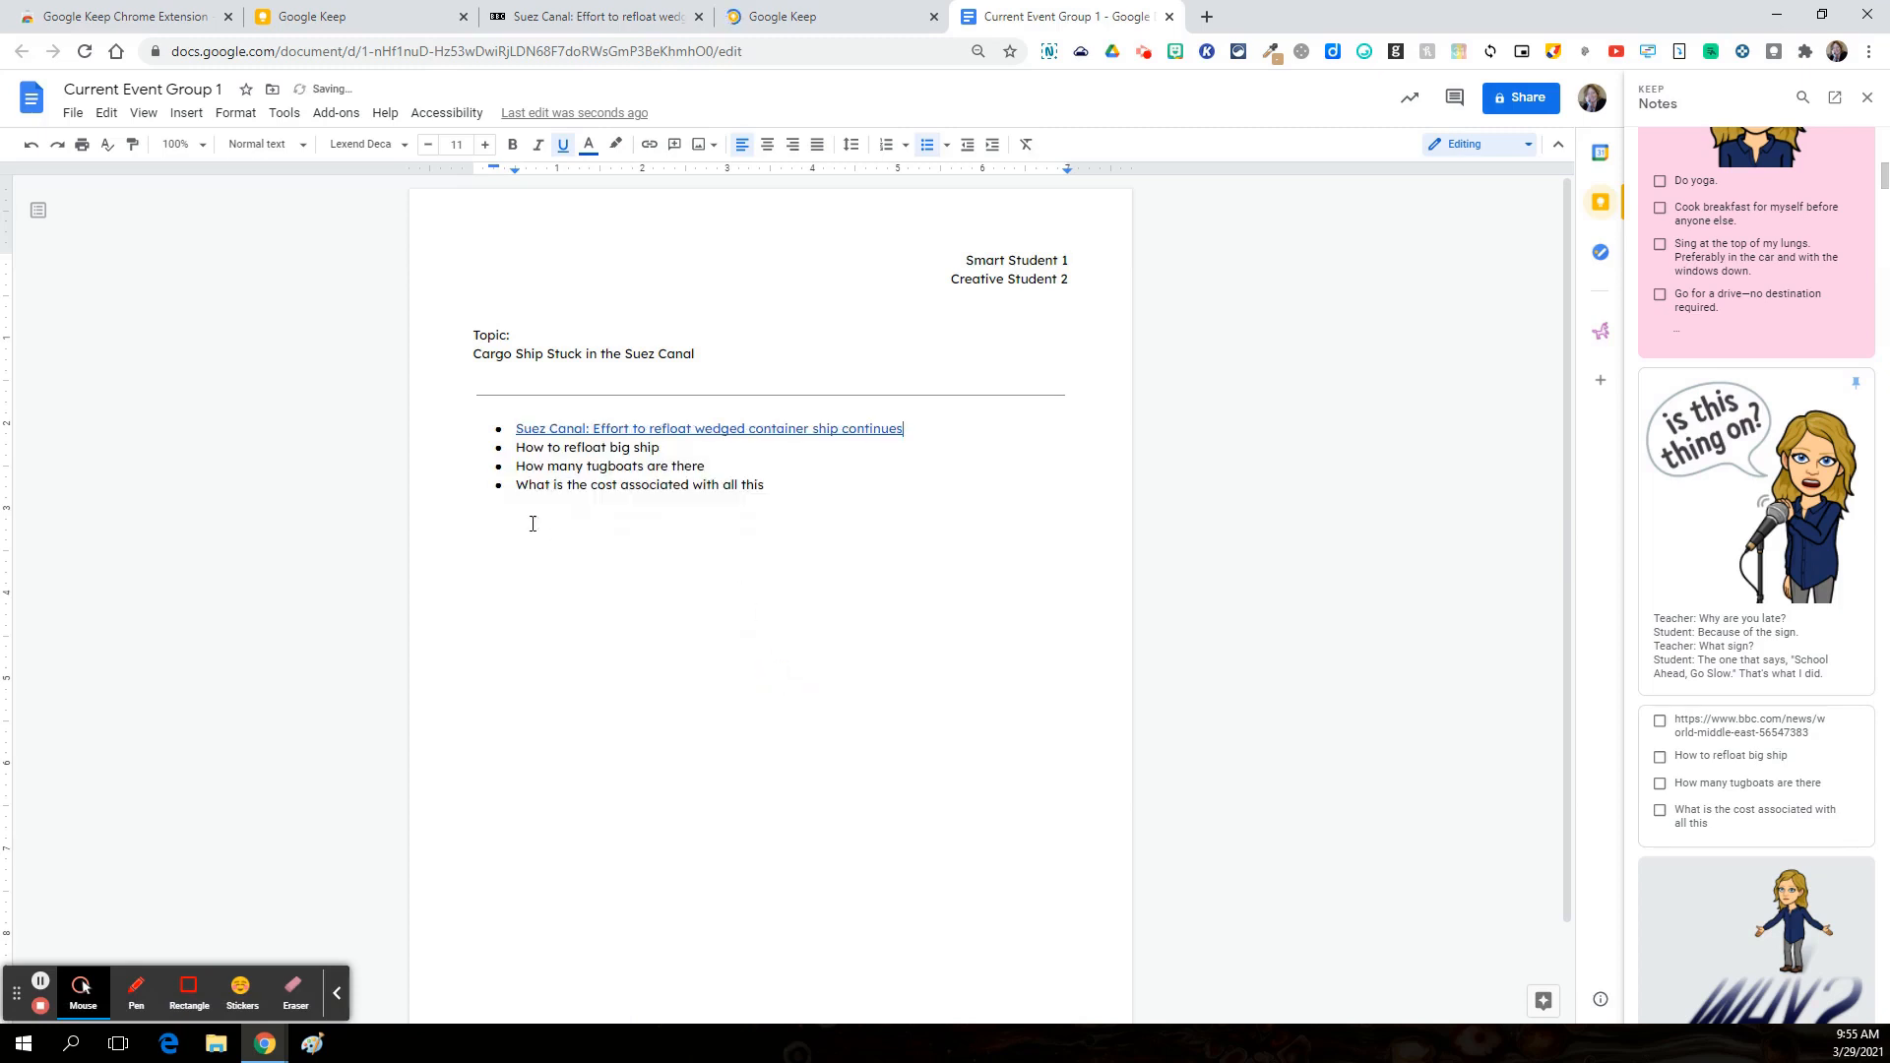
Step: Insert a horizontal line below the bulleted list of notes
click(503, 514)
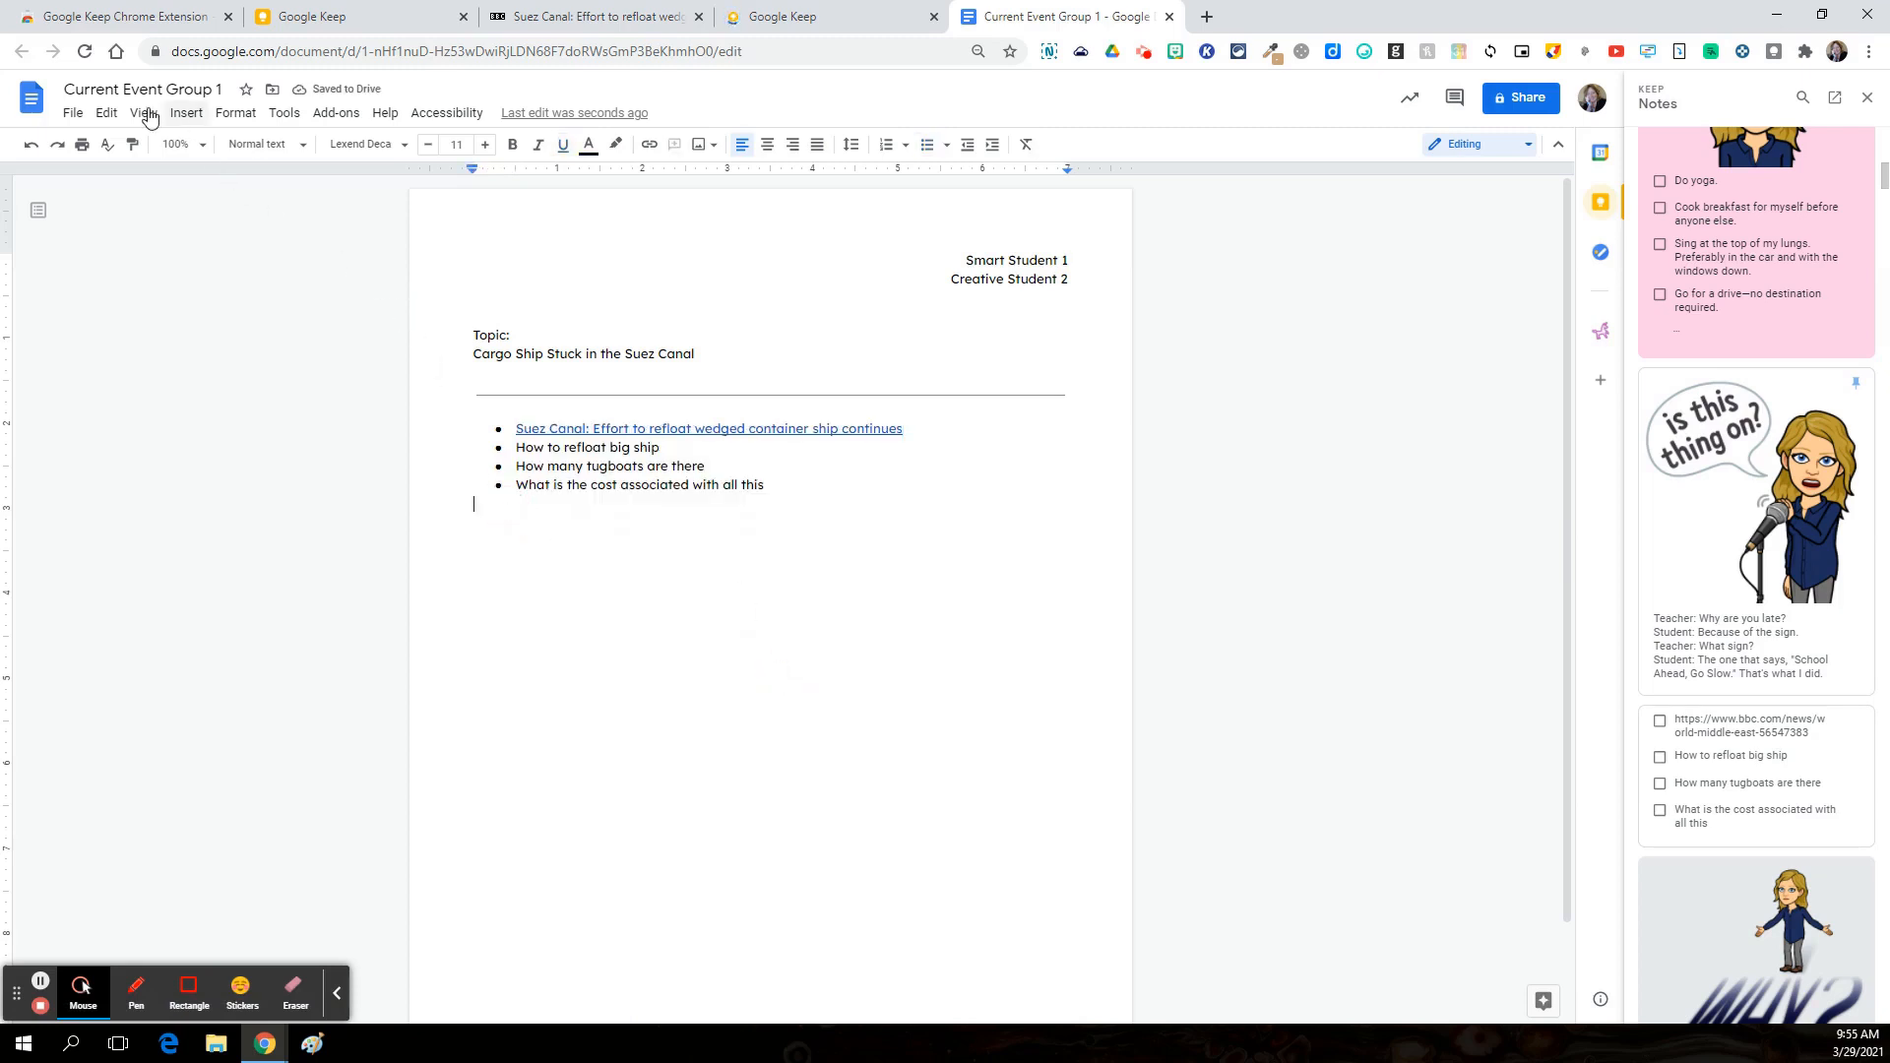
click(189, 113)
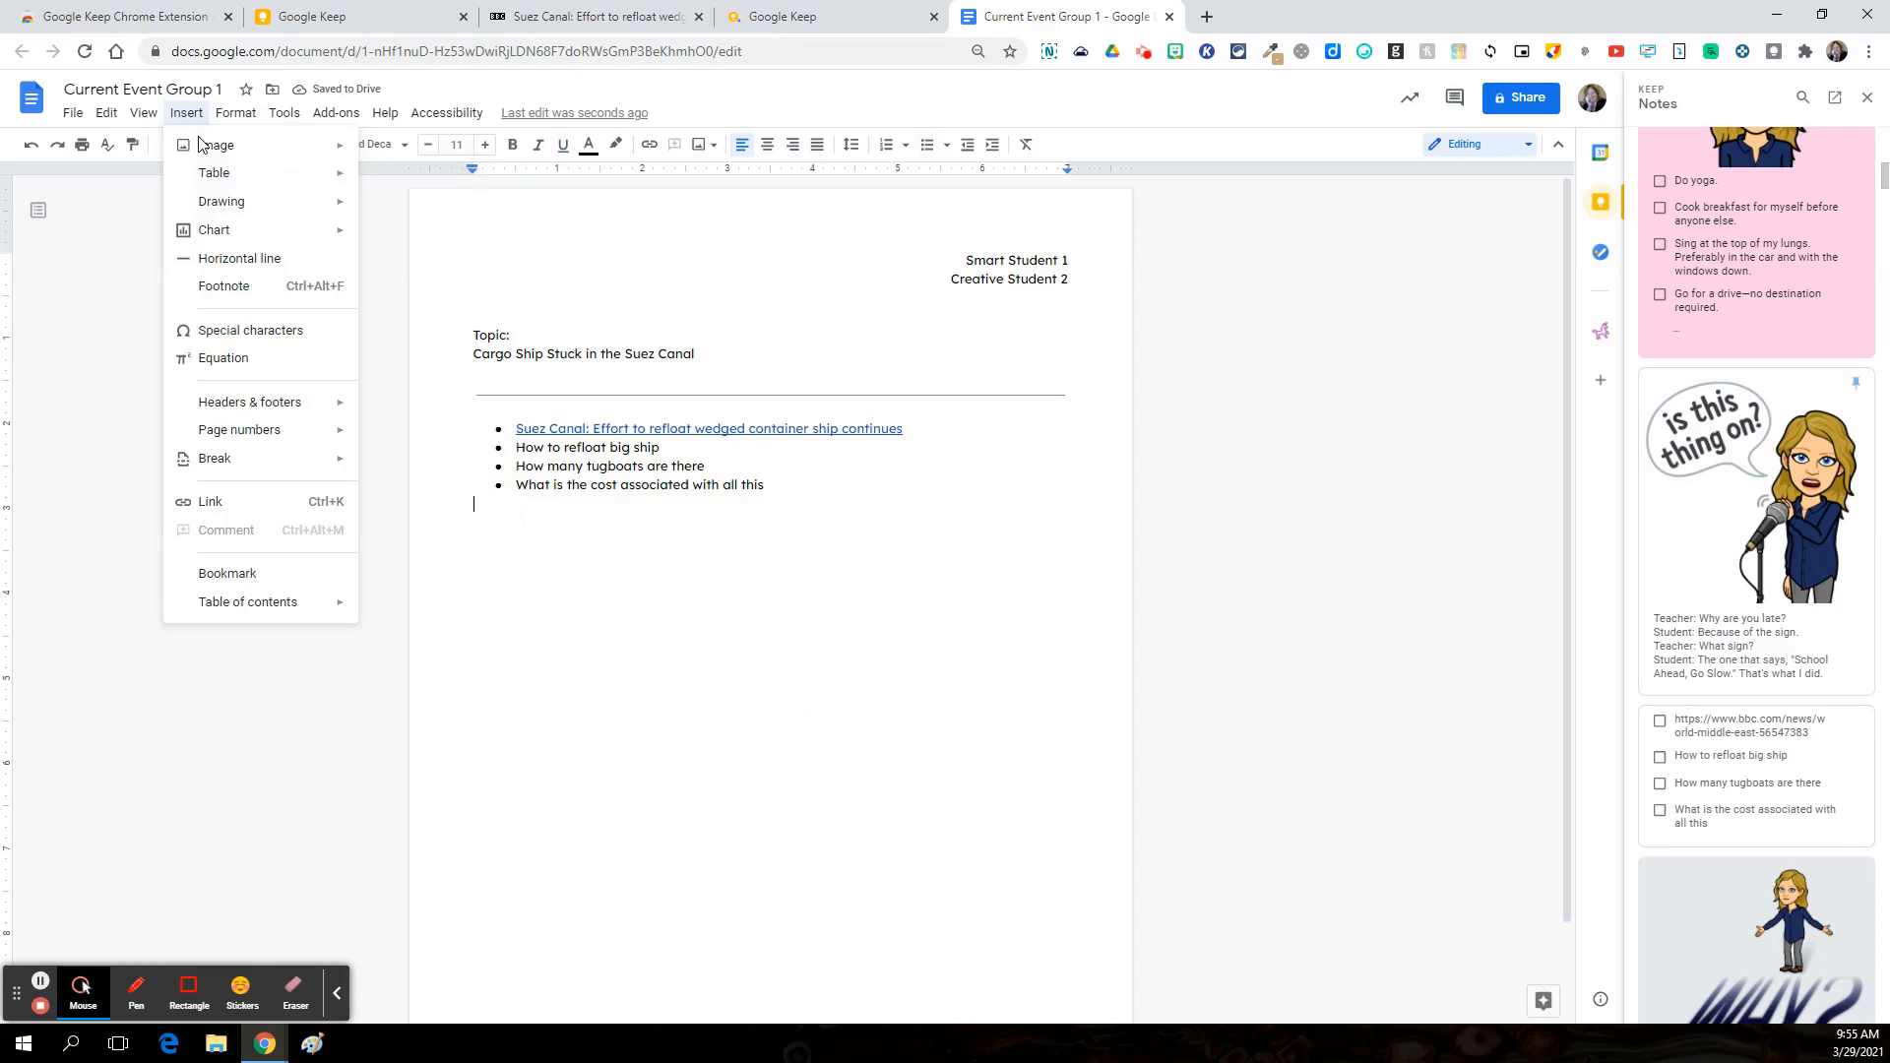
click(218, 261)
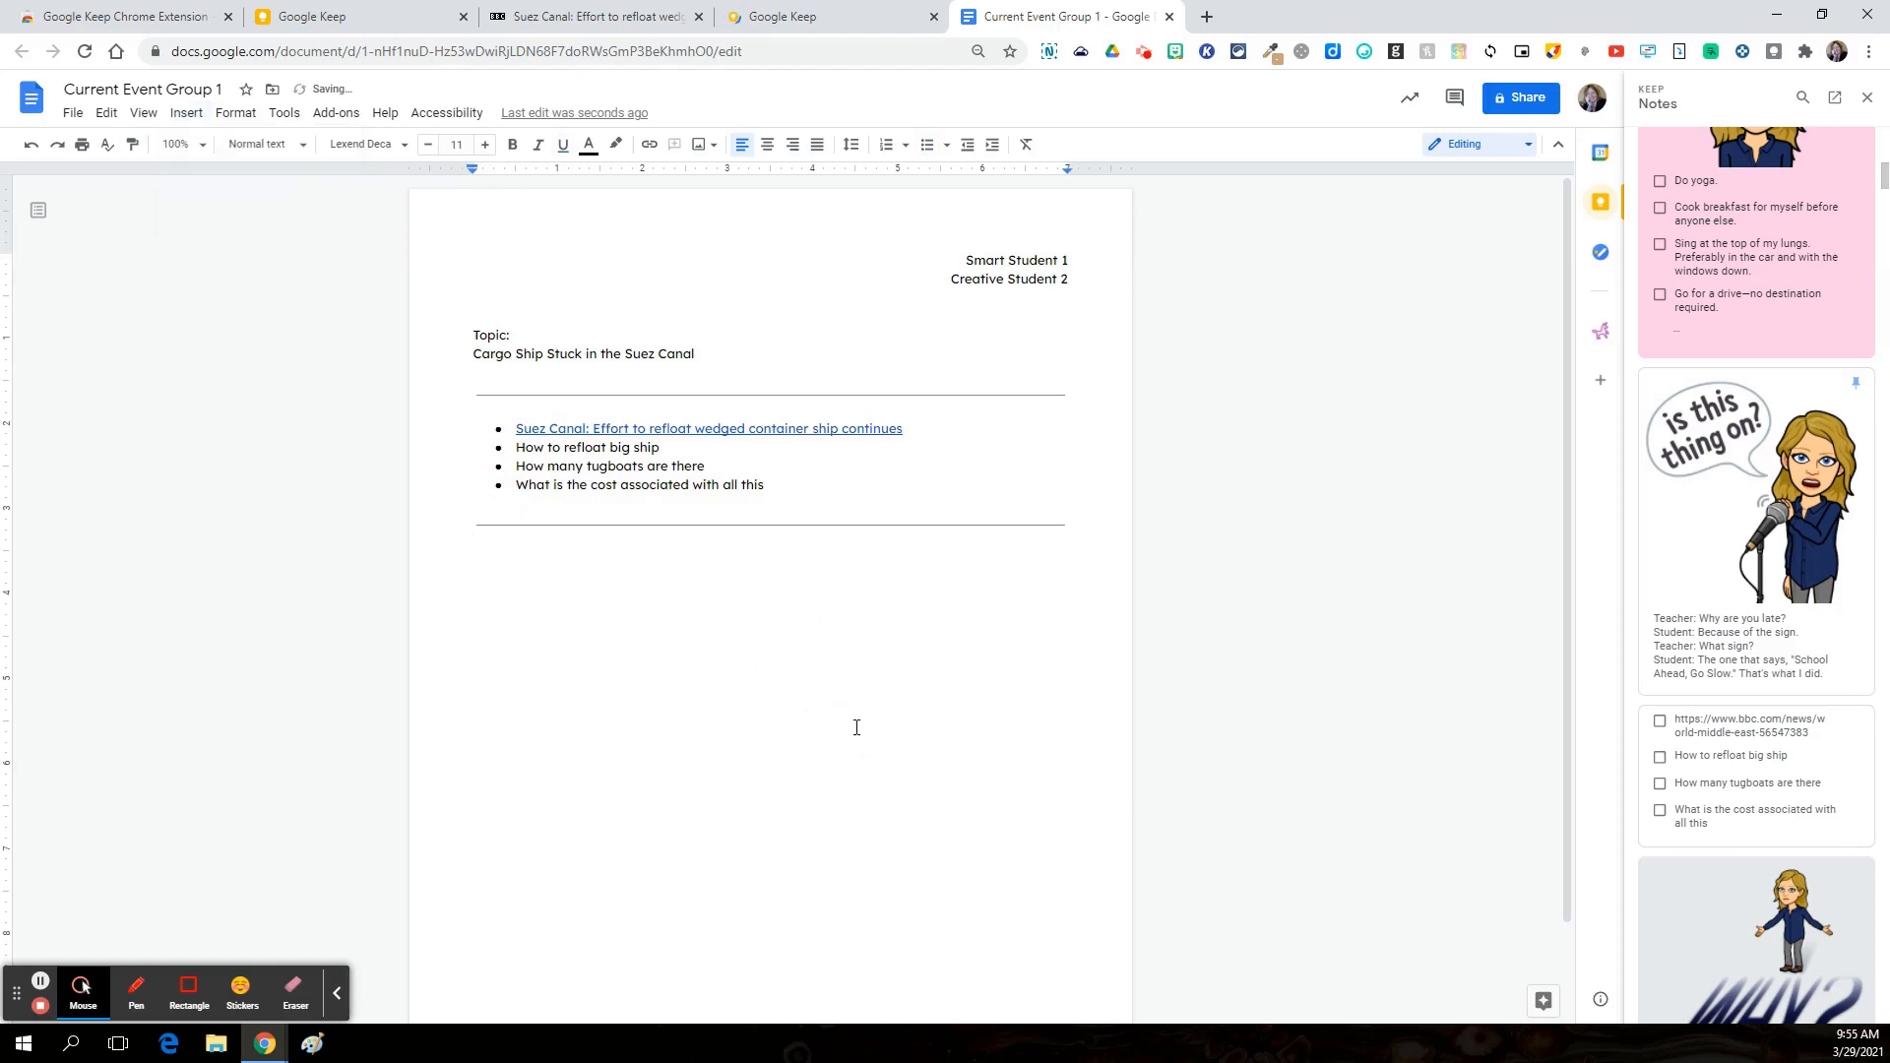